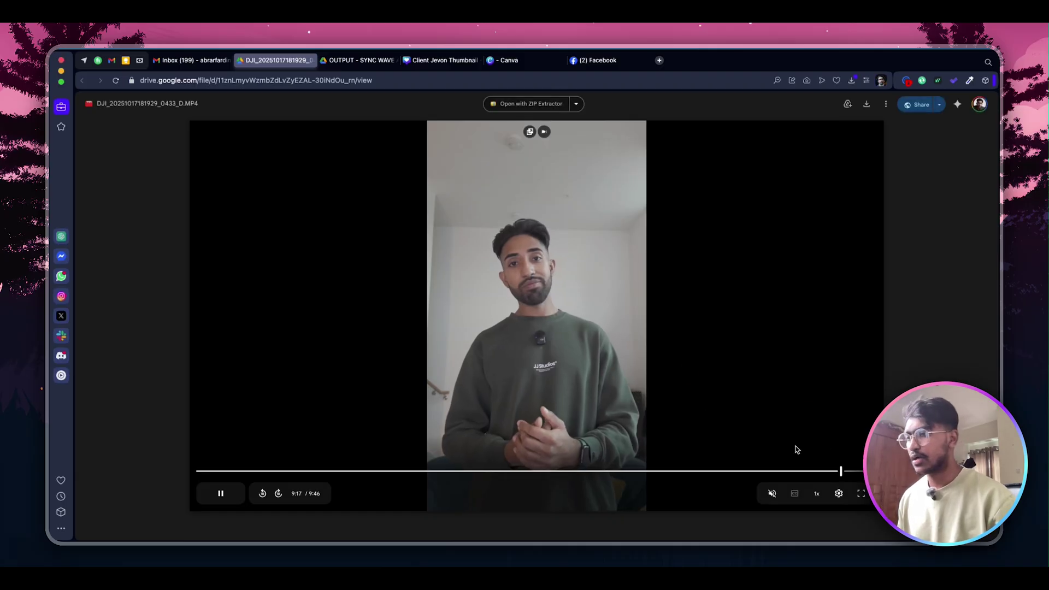
# Seek through the portrait video near its end and stop on a clear frame at 9:06.
pyautogui.click(814, 462)
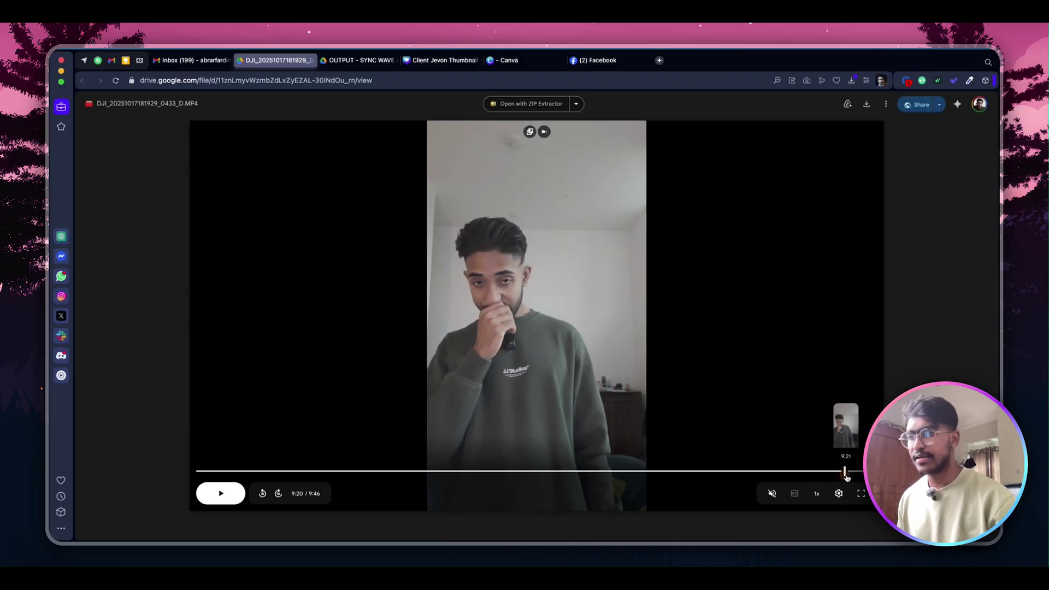
pyautogui.click(845, 473)
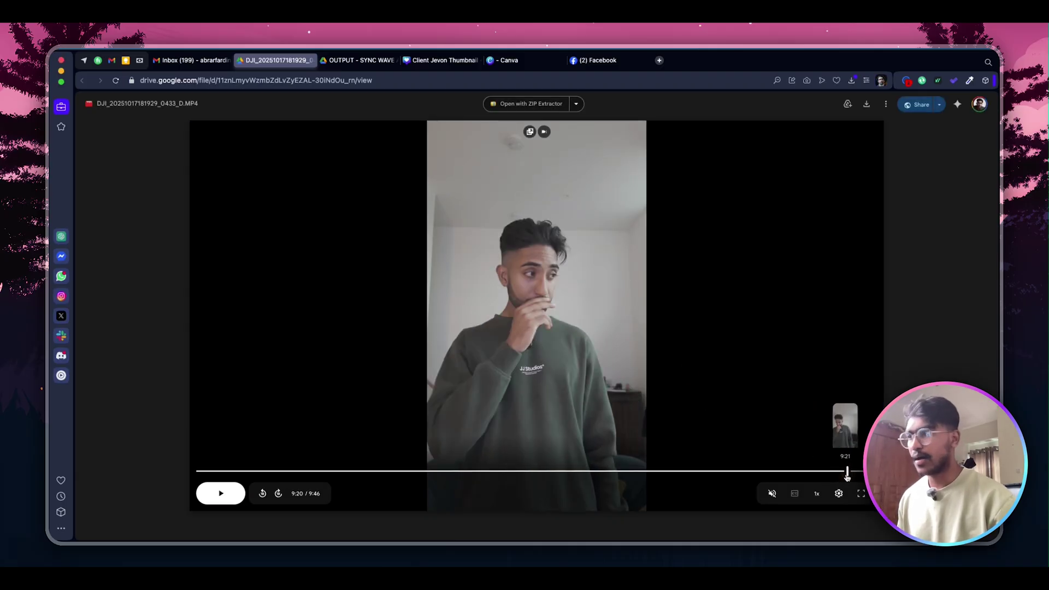
pyautogui.click(838, 473)
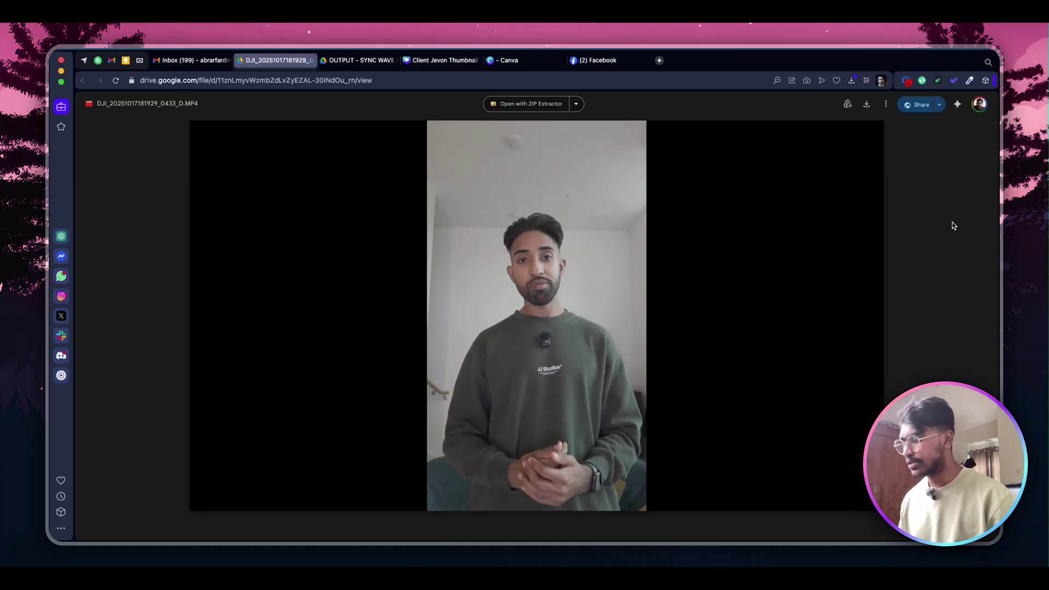
# Take a screenshot of just the portrait video frame and finish its preview so that it is saved.
pyautogui.press('super+shift+4')
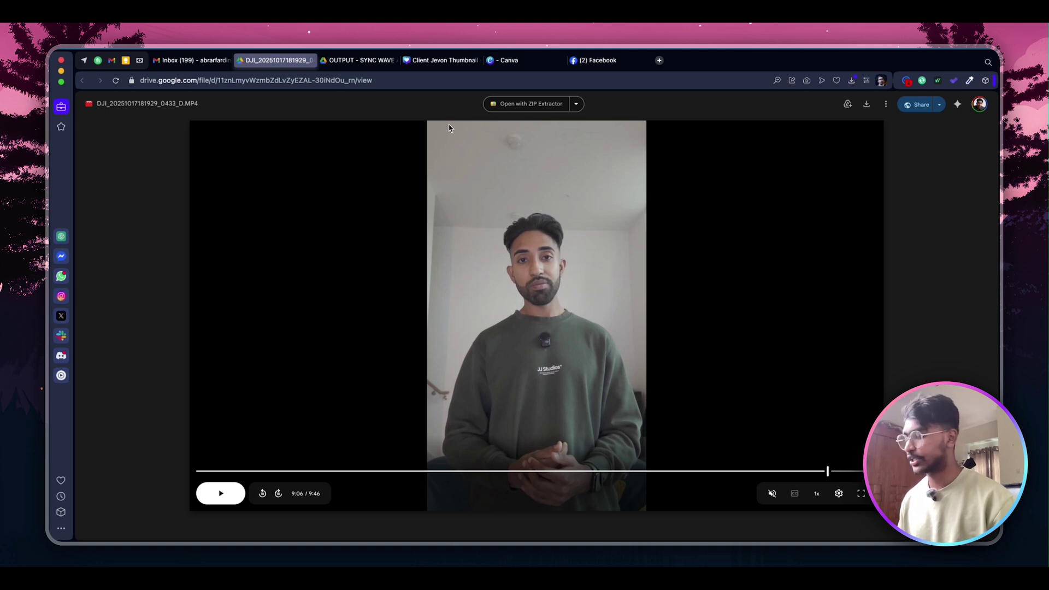
pyautogui.press('super+shift+4')
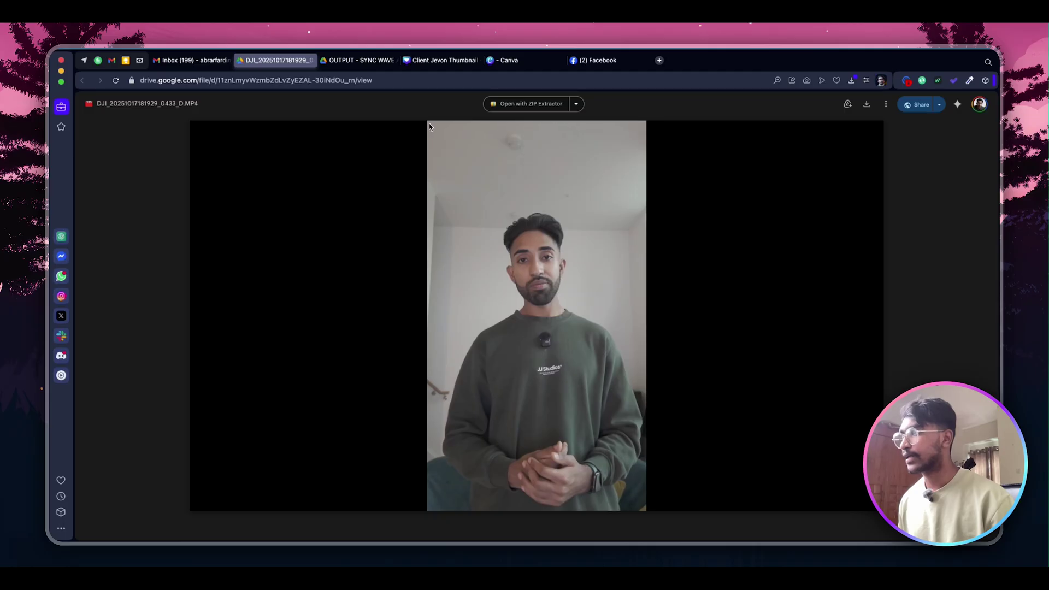
pyautogui.moveTo(428, 123); pyautogui.dragTo(646, 510)
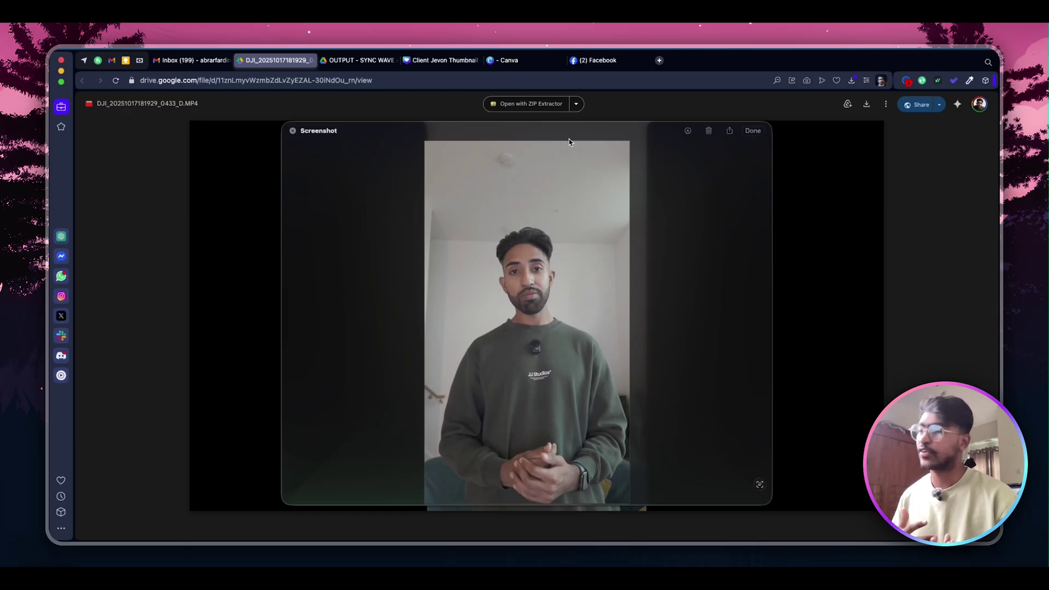
pyautogui.click(755, 134)
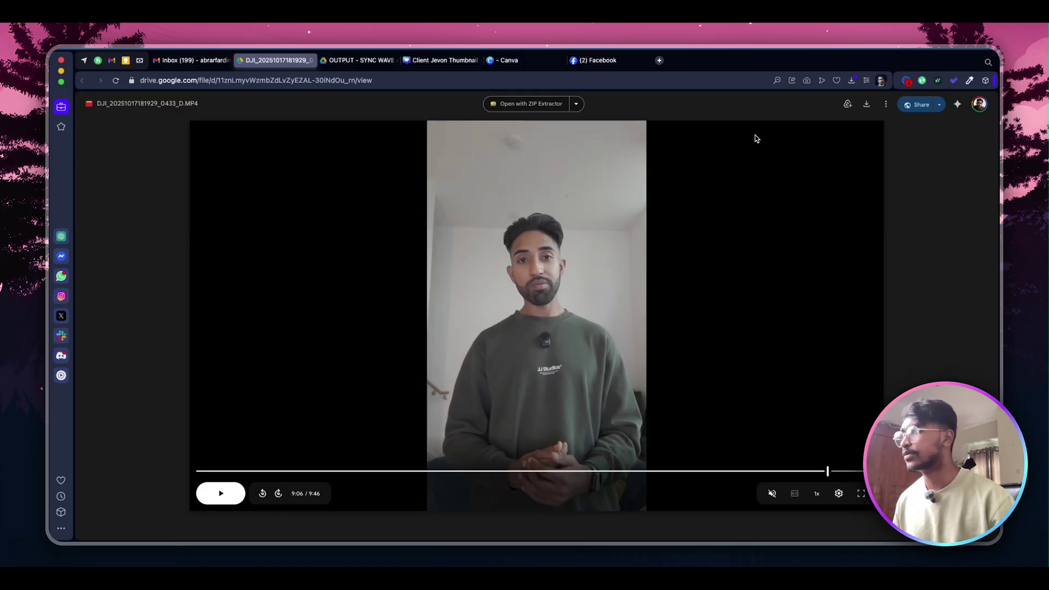
# Switch to the Canva thumbnail design, upload the captured screenshot, and duplicate the final "10 YEARS OF IDENTITY PROGRAMMING" page.
pyautogui.click(469, 65)
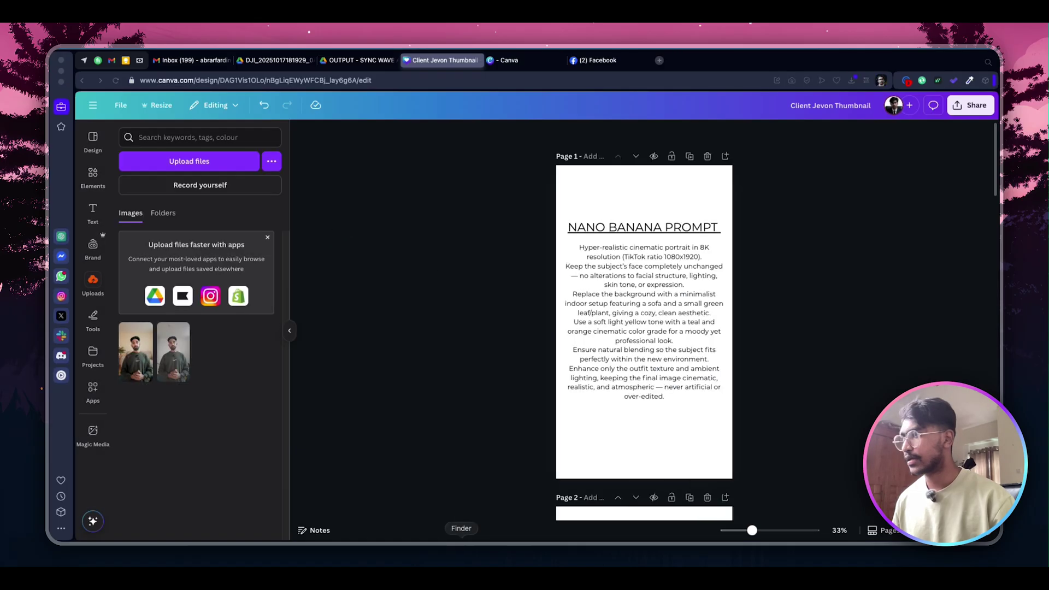
pyautogui.moveTo(56, 383); pyautogui.dragTo(213, 415)
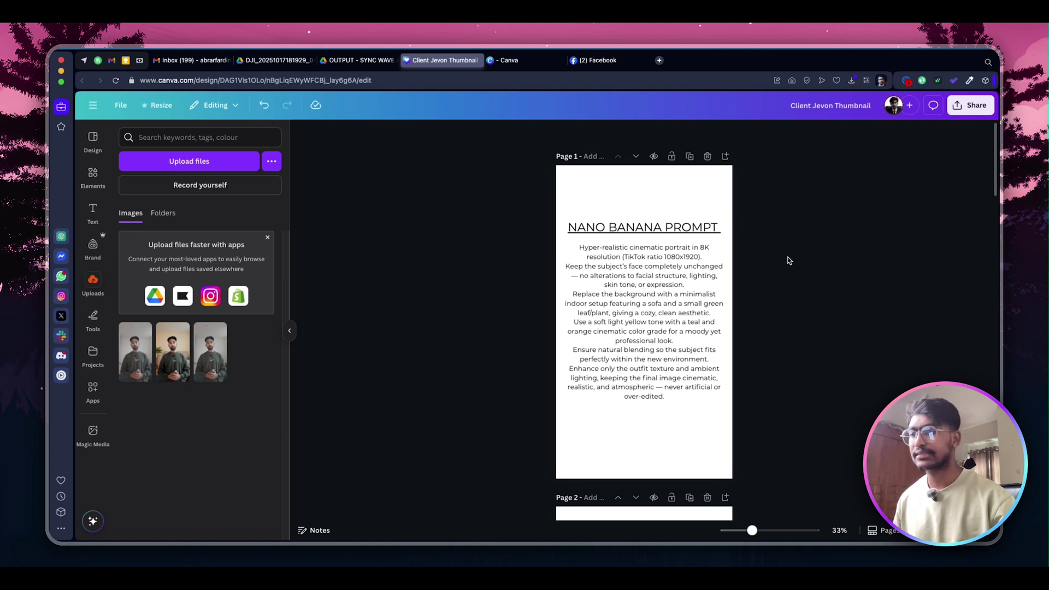
pyautogui.scroll(-10, 788, 260)
pyautogui.moveTo(995, 312); pyautogui.dragTo(996, 382)
pyautogui.click(690, 160)
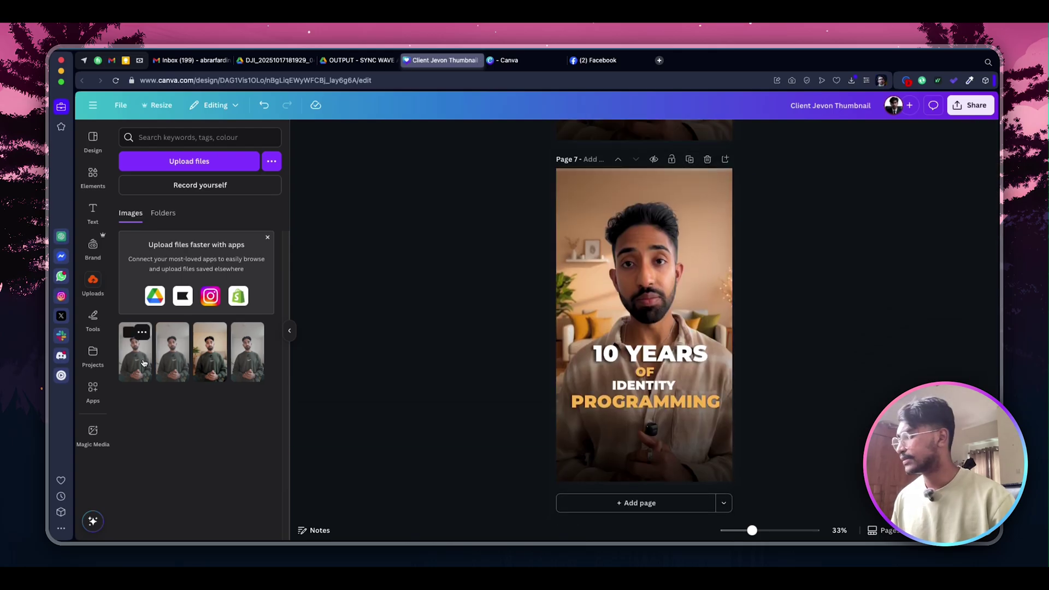
# Place the uploaded screenshot on page 7 and enlarge it to cover the whole page.
pyautogui.click(143, 362)
pyautogui.moveTo(632, 251); pyautogui.dragTo(579, 221)
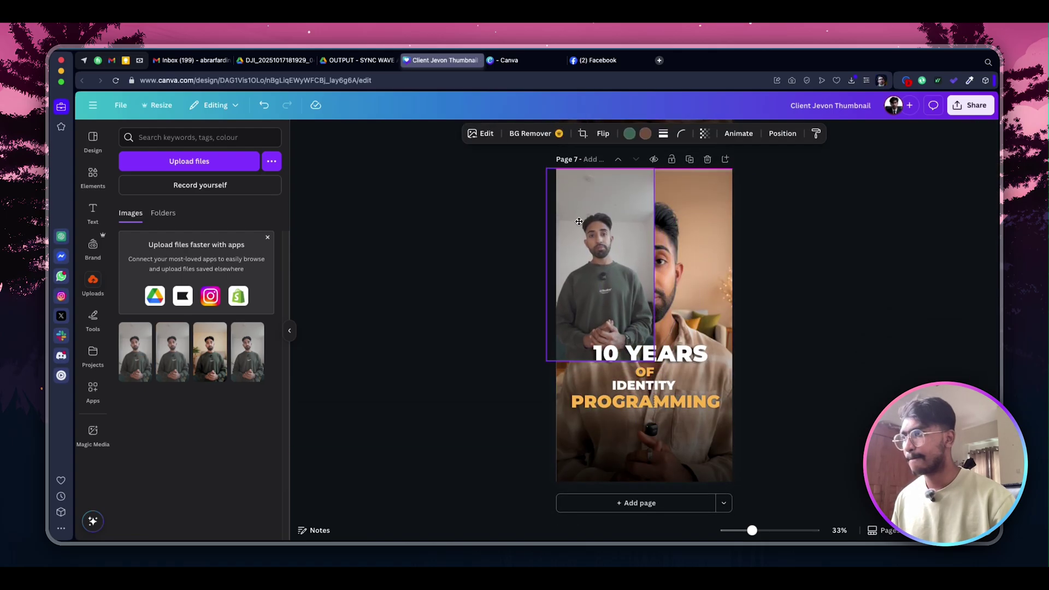
pyautogui.moveTo(654, 360); pyautogui.dragTo(757, 490)
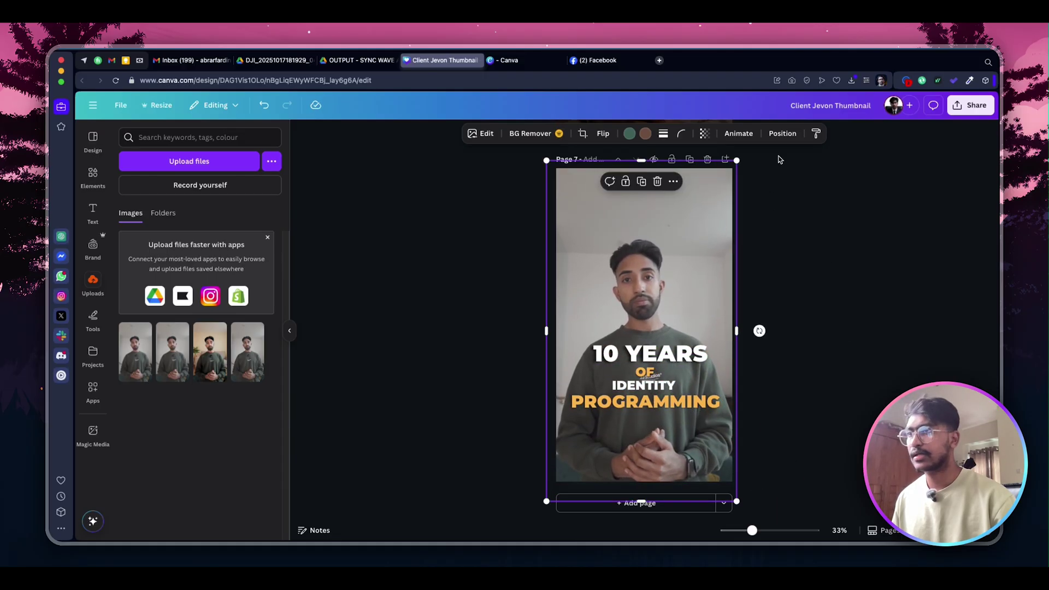
# Delete the old portrait image layer underneath the new photo on page 7.
pyautogui.click(782, 134)
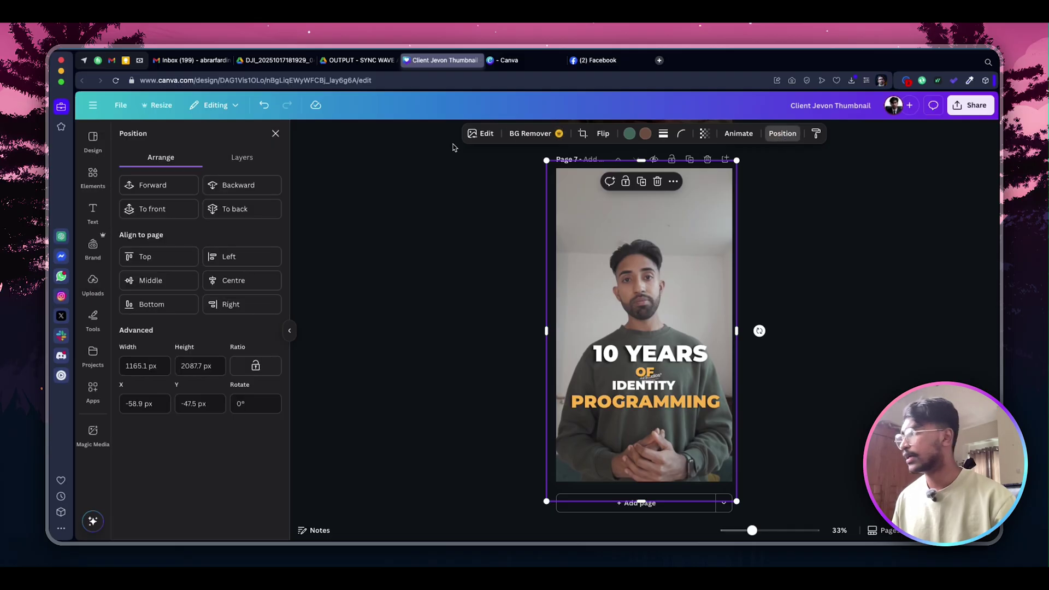
pyautogui.click(242, 157)
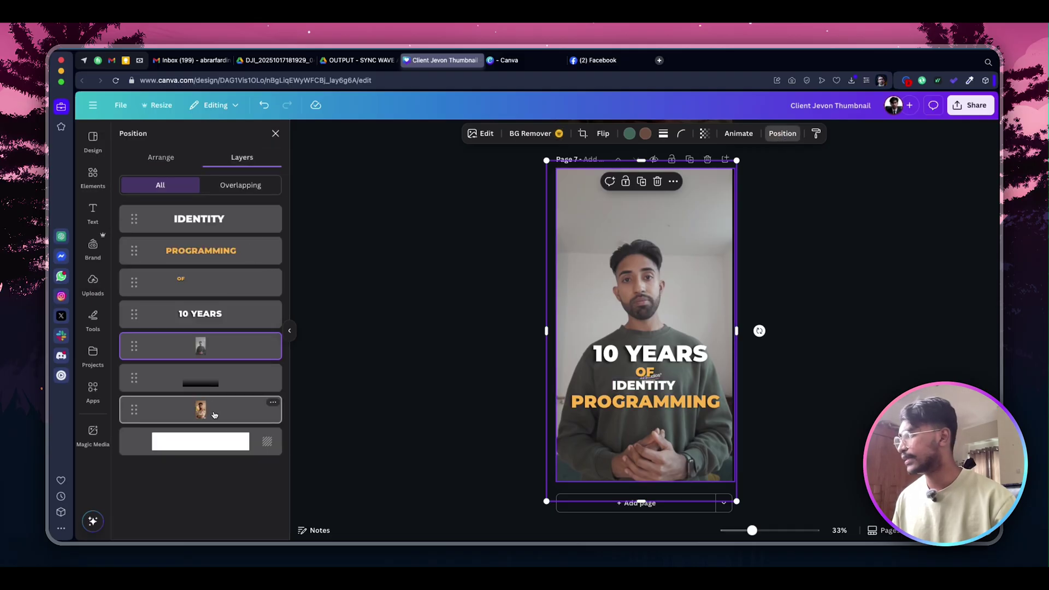
pyautogui.click(212, 413)
pyautogui.press('BackSpace')
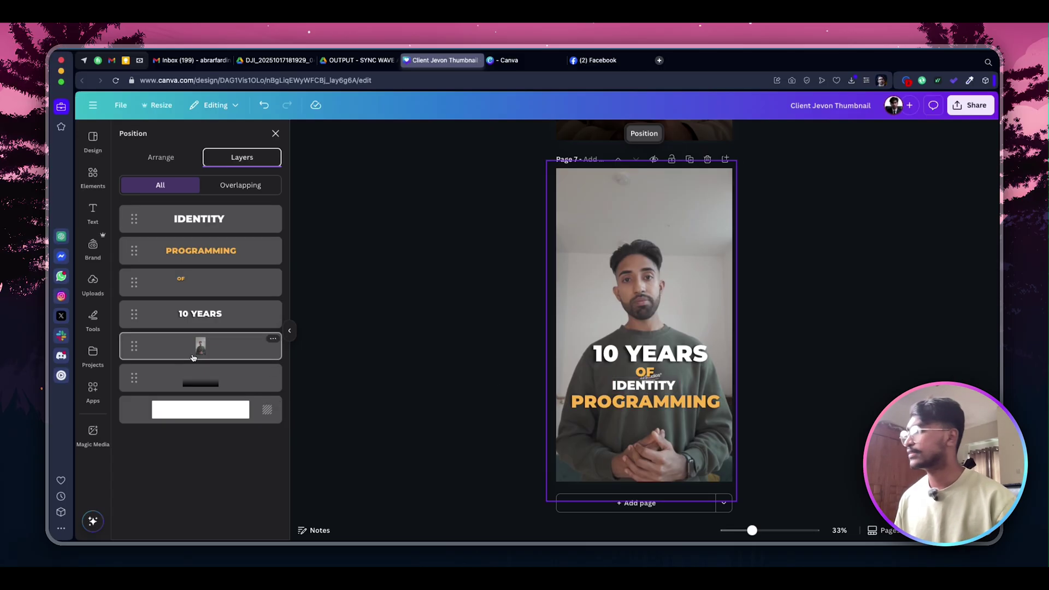
# Adjust the new photo by raising its contrast and setting highlights to 11, shadows 15, whites 27, blacks -25 and vibrance 10.
pyautogui.click(204, 346)
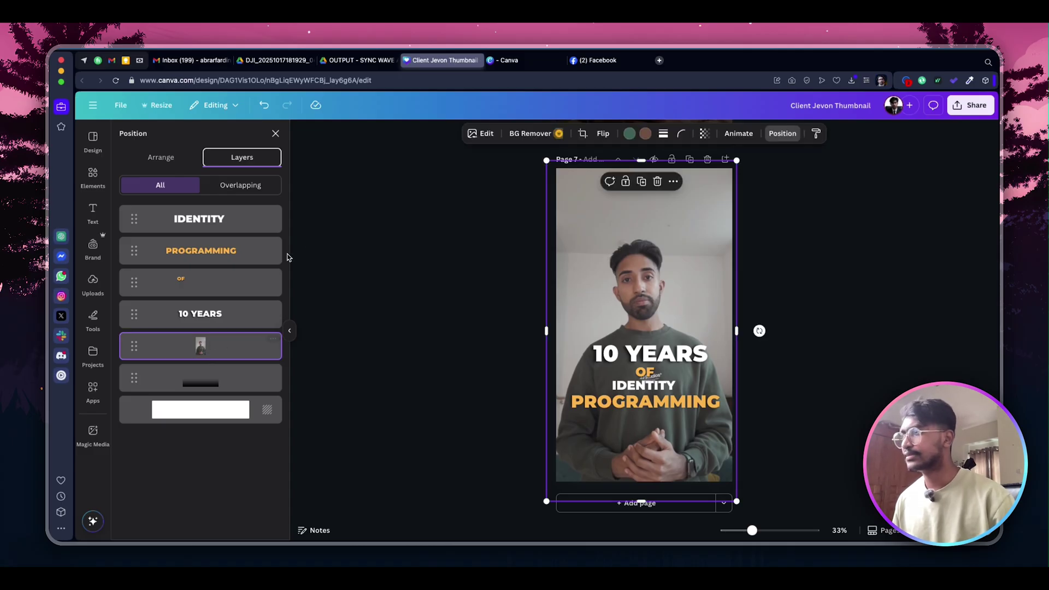
pyautogui.click(481, 133)
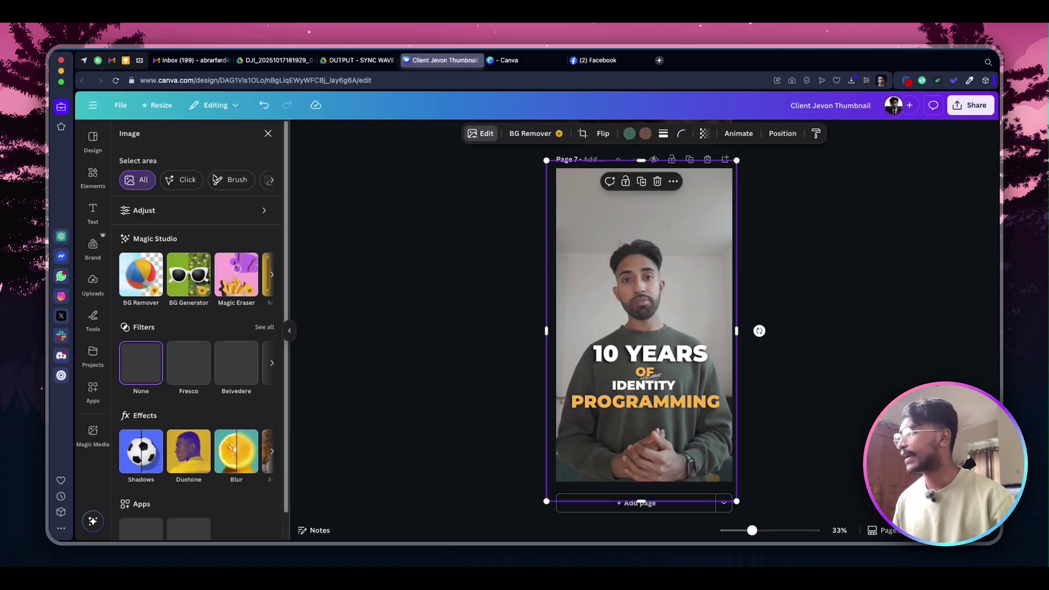
pyautogui.click(146, 218)
pyautogui.moveTo(287, 247); pyautogui.dragTo(294, 355)
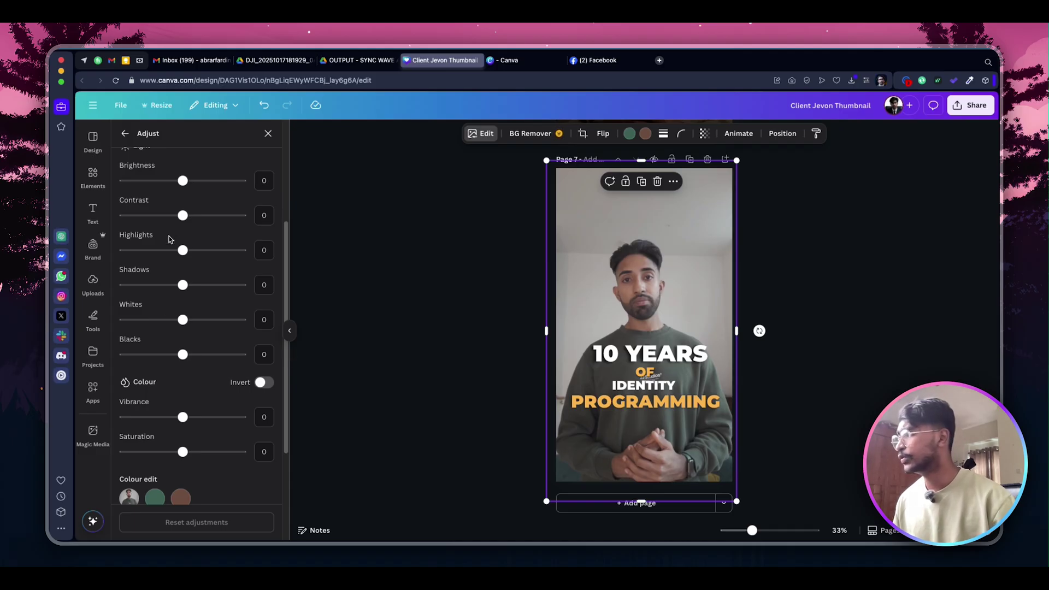
pyautogui.moveTo(183, 215); pyautogui.dragTo(210, 215)
pyautogui.moveTo(182, 250); pyautogui.dragTo(168, 354)
pyautogui.scroll(-3, 269, 455)
pyautogui.moveTo(185, 271)
pyautogui.mouseDown()
pyautogui.moveTo(204, 271)
pyautogui.moveTo(190, 269)
pyautogui.mouseUp()
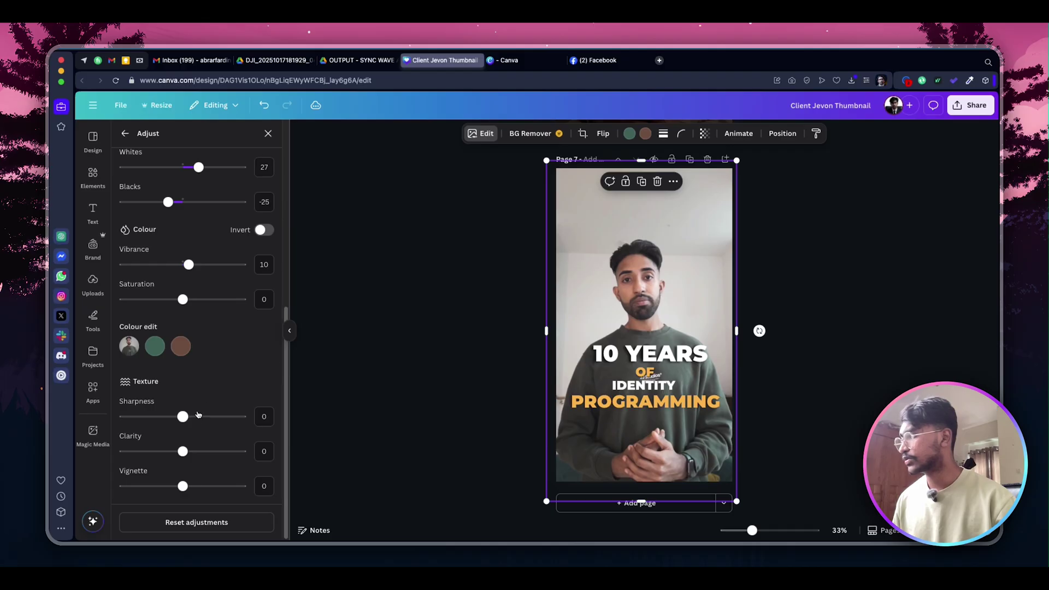
# Fine-tune the photo's sharpness and clarity, and set its contrast to 56.
pyautogui.moveTo(182, 423); pyautogui.dragTo(186, 452)
pyautogui.moveTo(285, 421); pyautogui.dragTo(286, 273)
pyautogui.moveTo(182, 297); pyautogui.dragTo(213, 343)
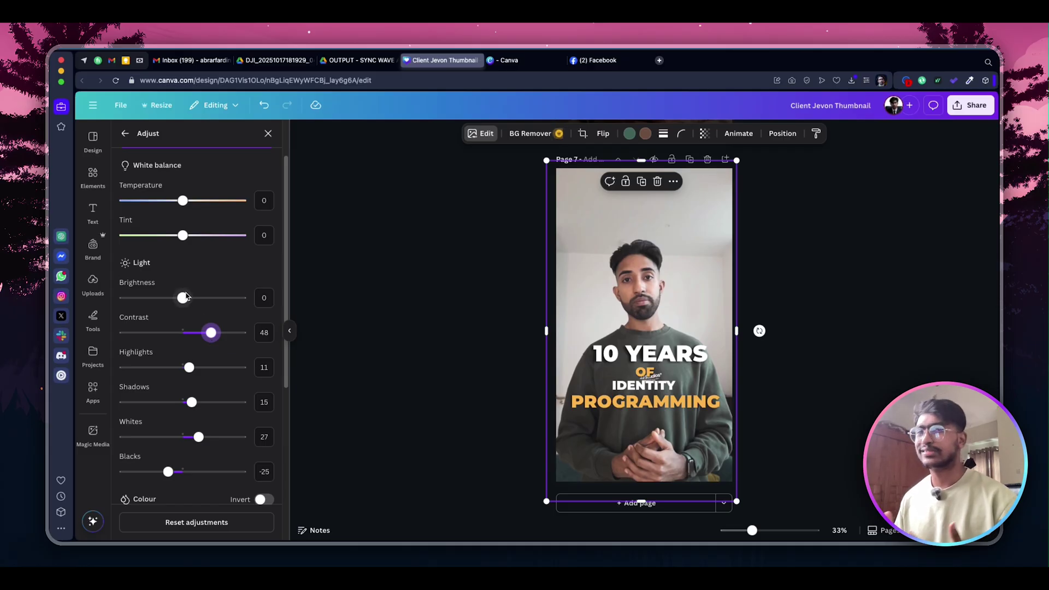
pyautogui.moveTo(211, 332); pyautogui.dragTo(217, 337)
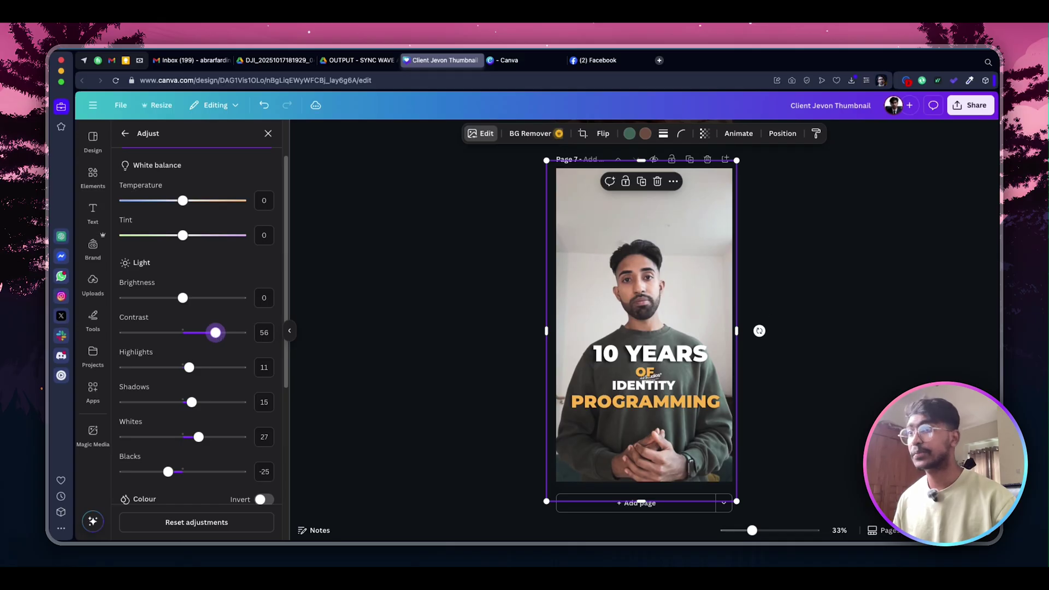
# Move the photo layer above all text layers on page 7 so it covers the title.
pyautogui.hotkey('alt', '1')
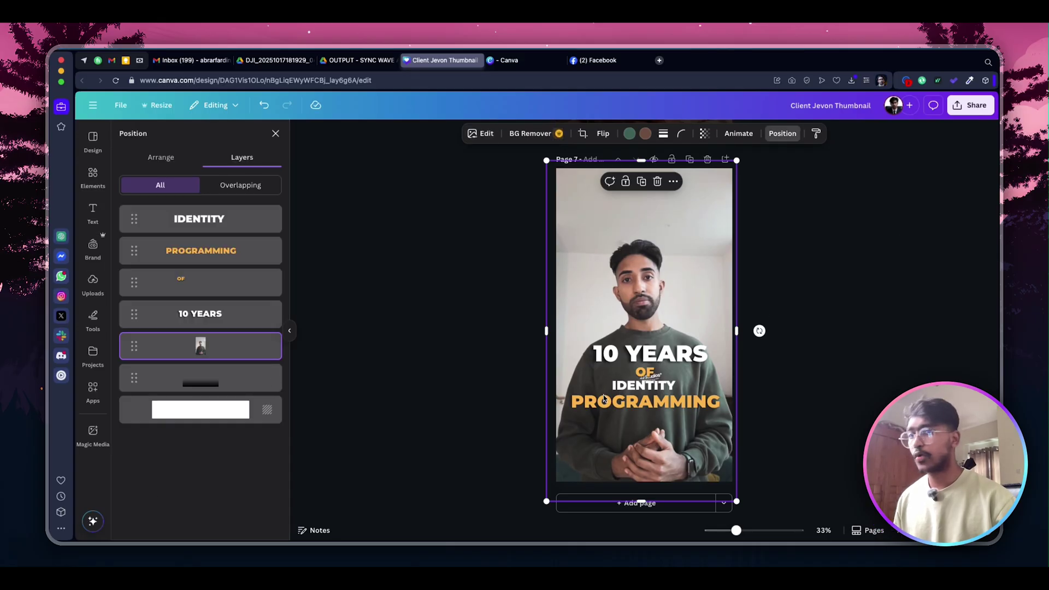
pyautogui.click(204, 319)
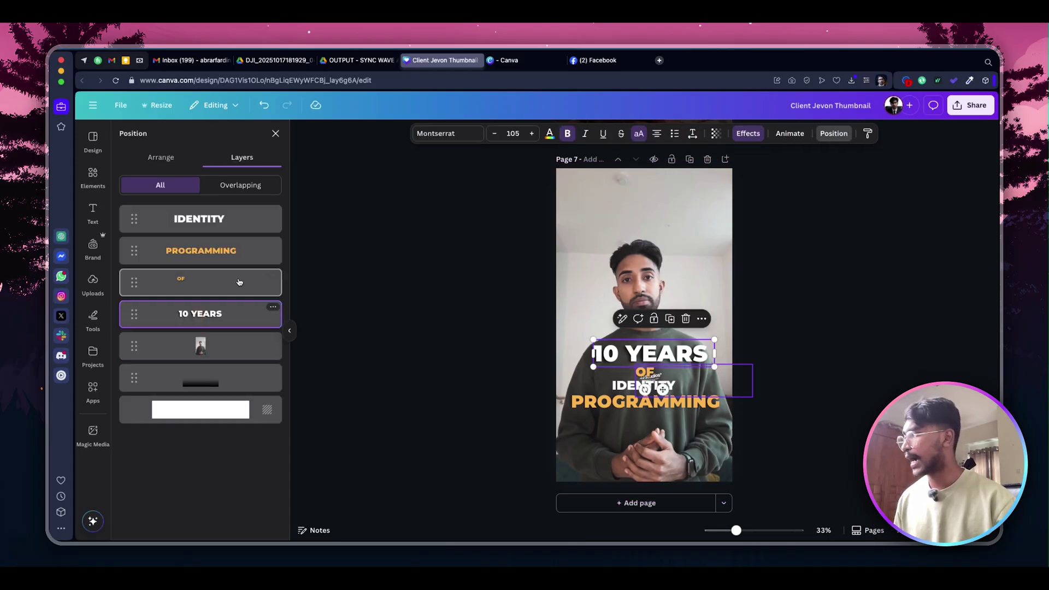
pyautogui.click(273, 308)
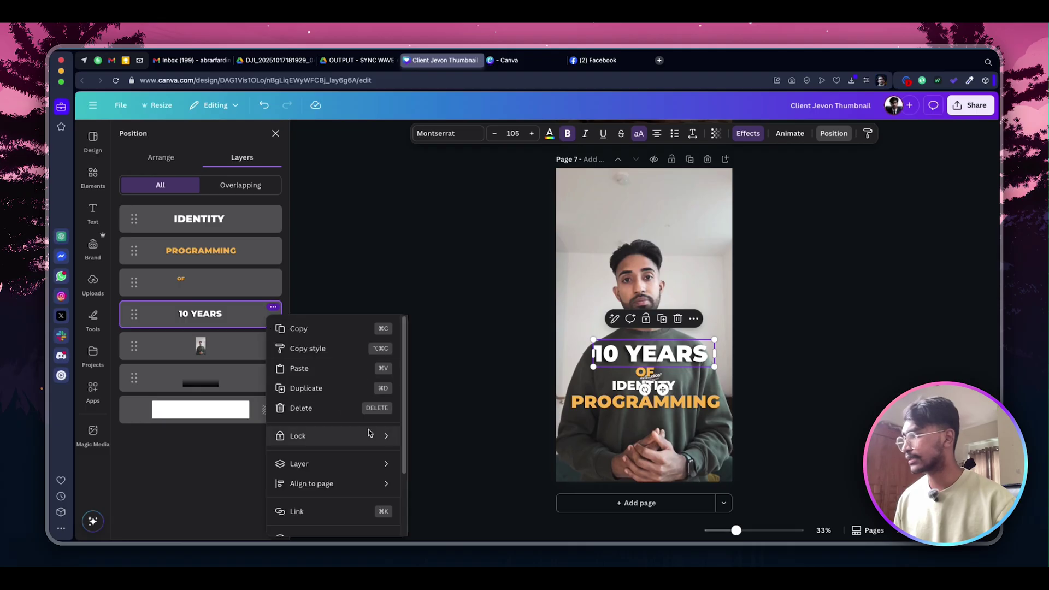
pyautogui.click(227, 351)
pyautogui.moveTo(180, 349); pyautogui.dragTo(178, 215)
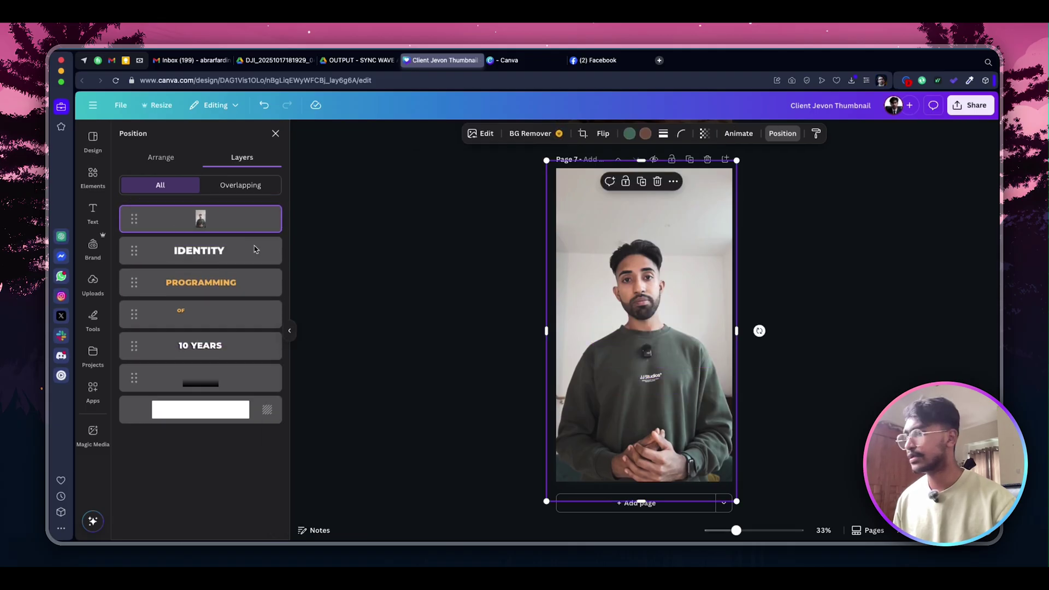
# Download only the current page 7 as a PNG and save it in Downloads as "Raw Photo V1".
pyautogui.click(971, 106)
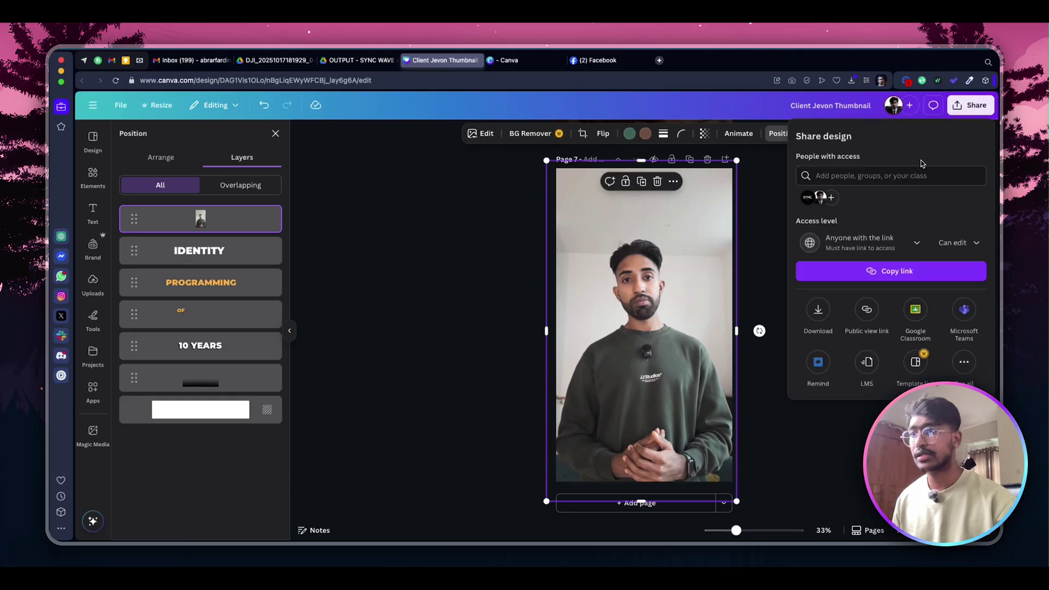
pyautogui.click(819, 307)
pyautogui.click(841, 313)
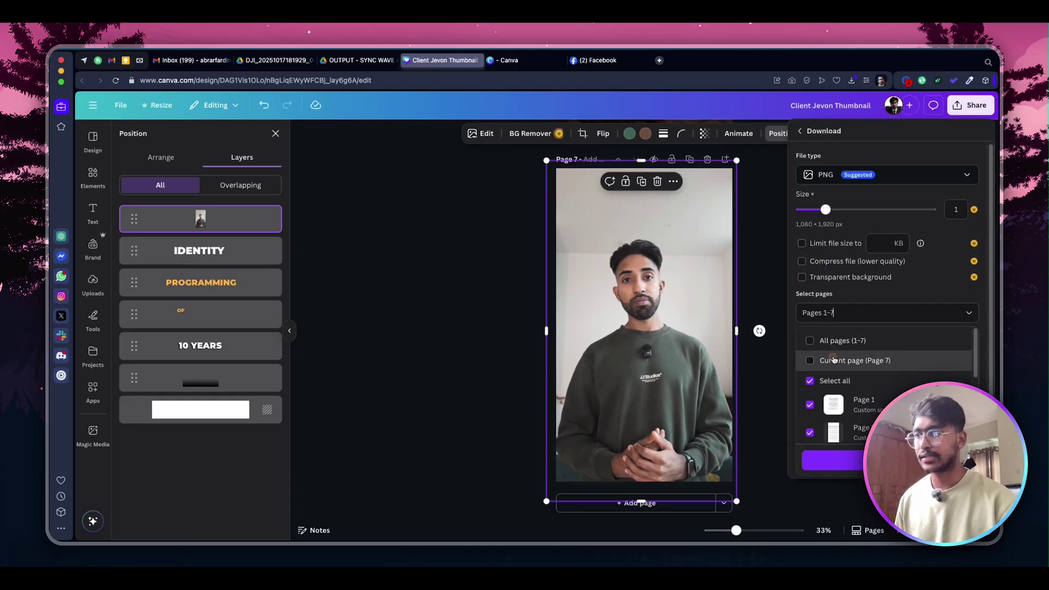
pyautogui.click(835, 361)
pyautogui.click(837, 424)
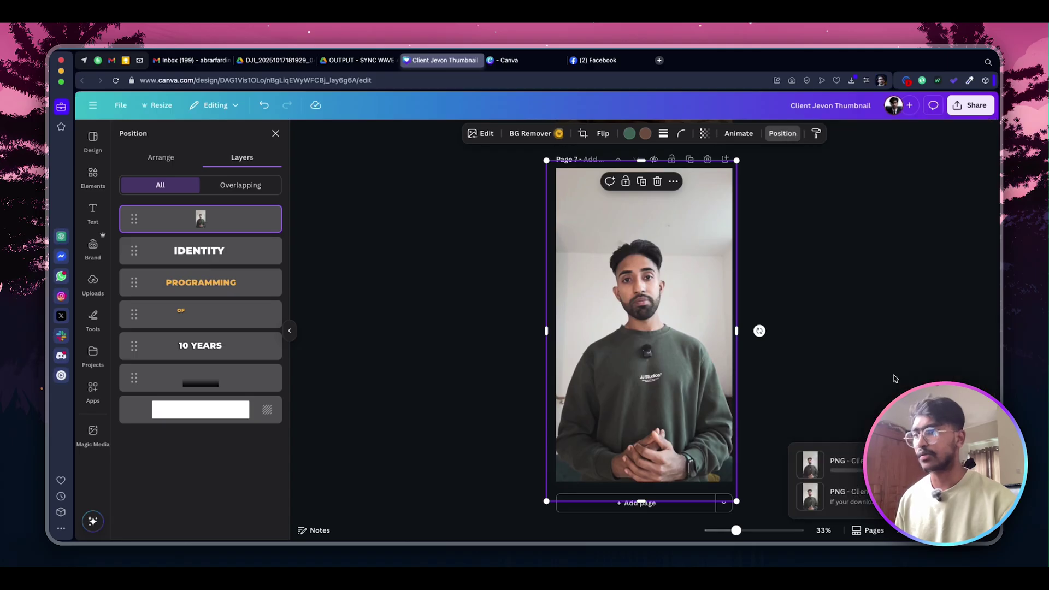
pyautogui.write('Raw Photo V1')
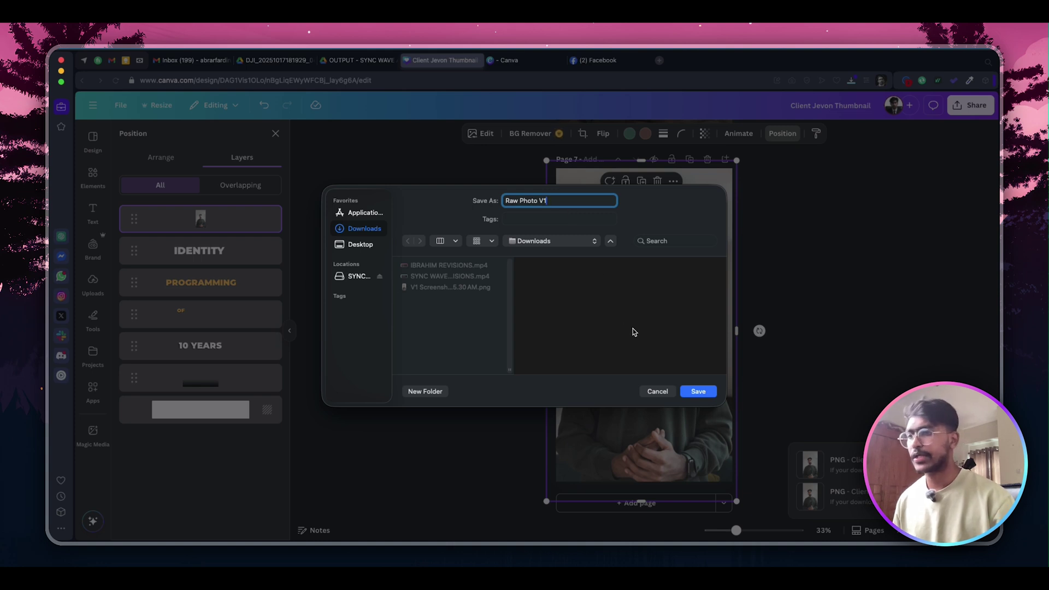
pyautogui.click(696, 391)
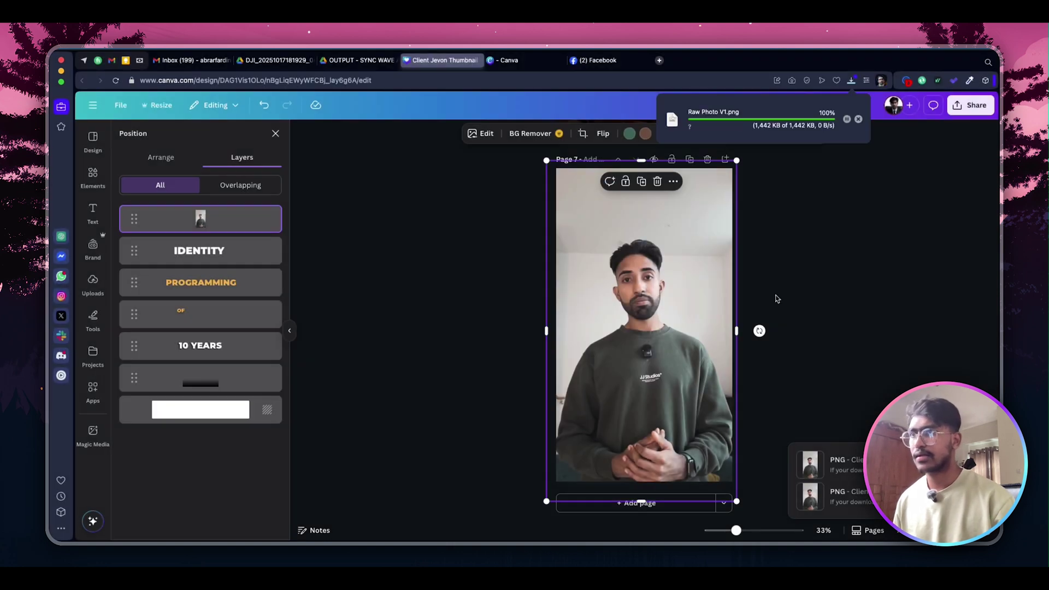
# Open LMArena in a new browser tab and set up a Direct Chat for images with gemini-2.5-flash-image-preview (nano-banana).
pyautogui.press('super+t')
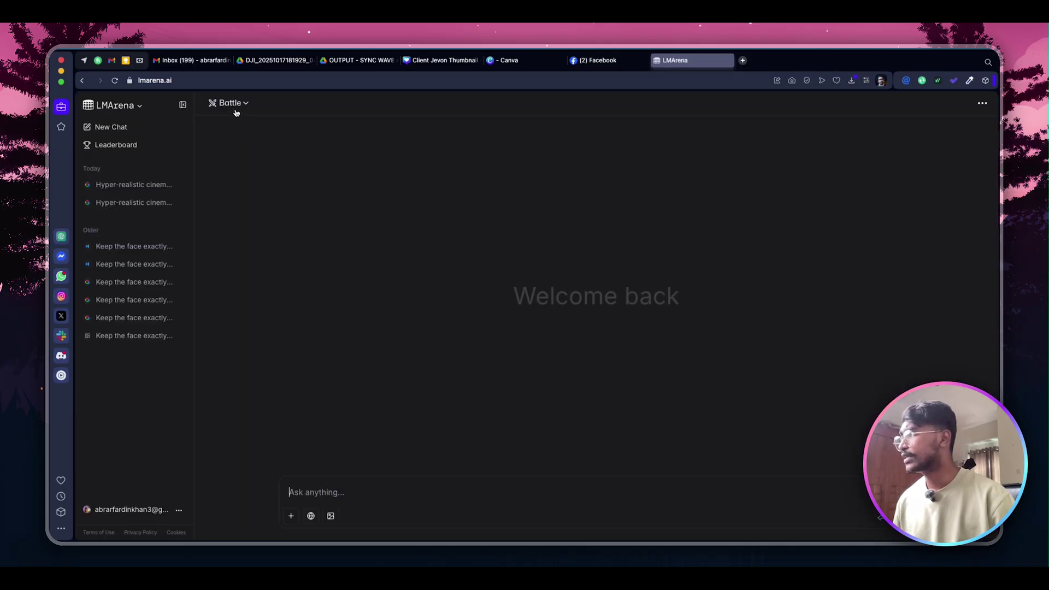
pyautogui.click(230, 104)
pyautogui.click(240, 190)
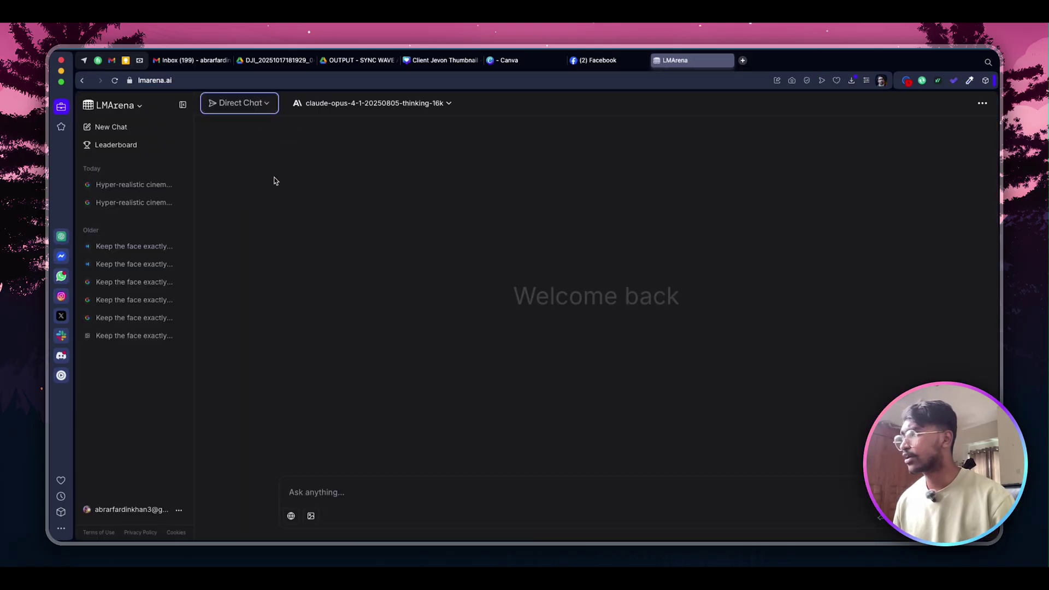
pyautogui.click(371, 103)
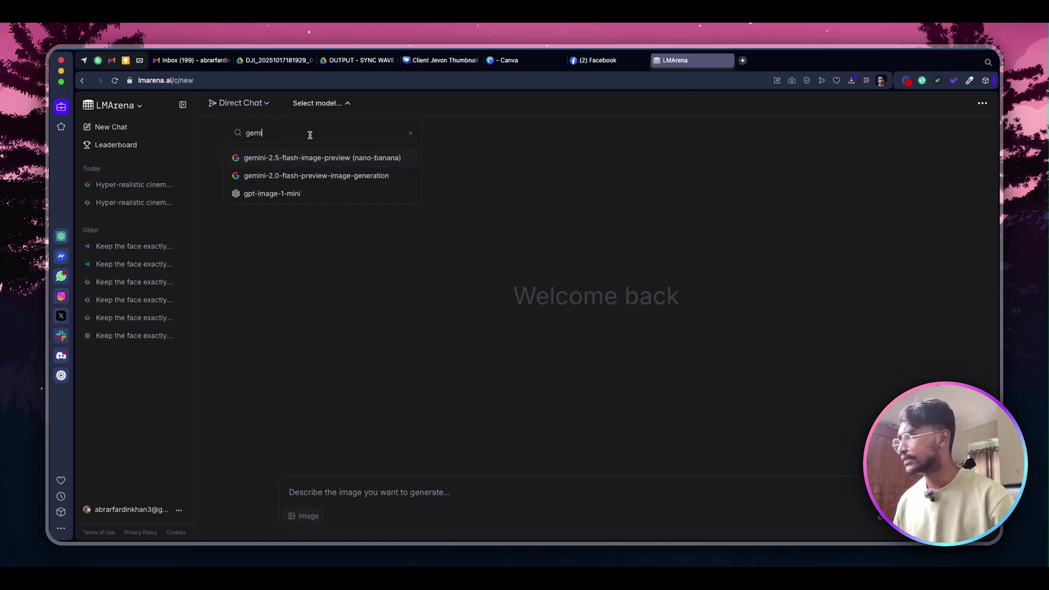
pyautogui.write('ni')
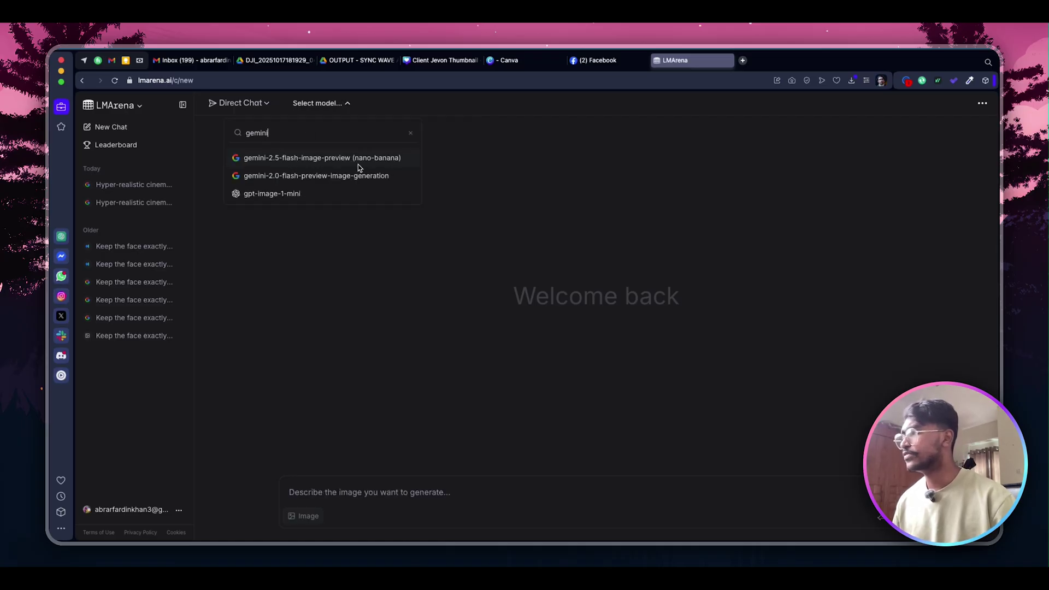
pyautogui.click(384, 162)
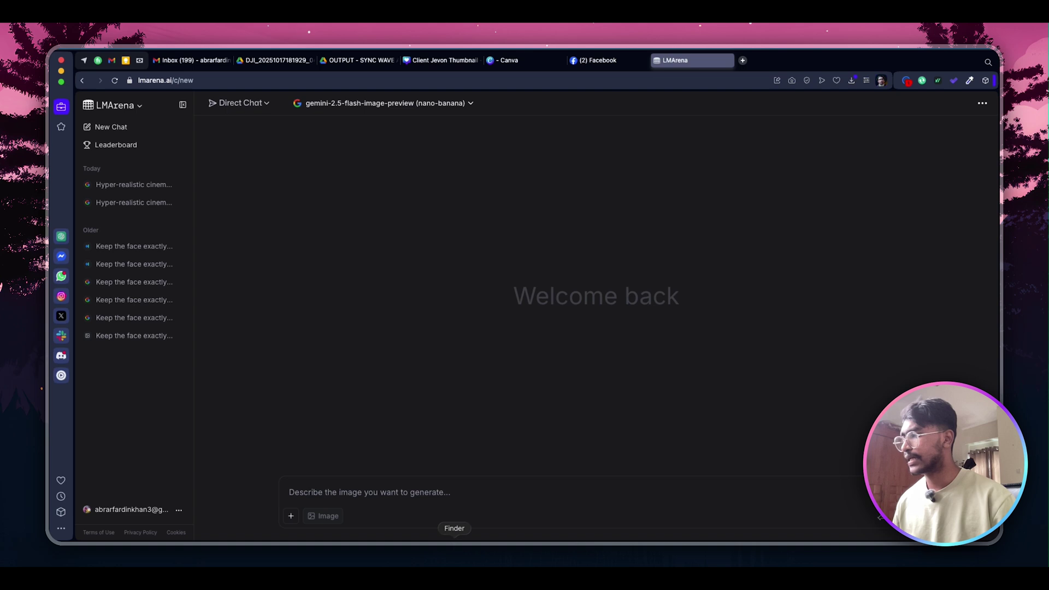
# Attach the downloaded raw photo from Finder to the LMArena chat prompt.
pyautogui.click(453, 546)
pyautogui.moveTo(750, 270); pyautogui.dragTo(331, 515)
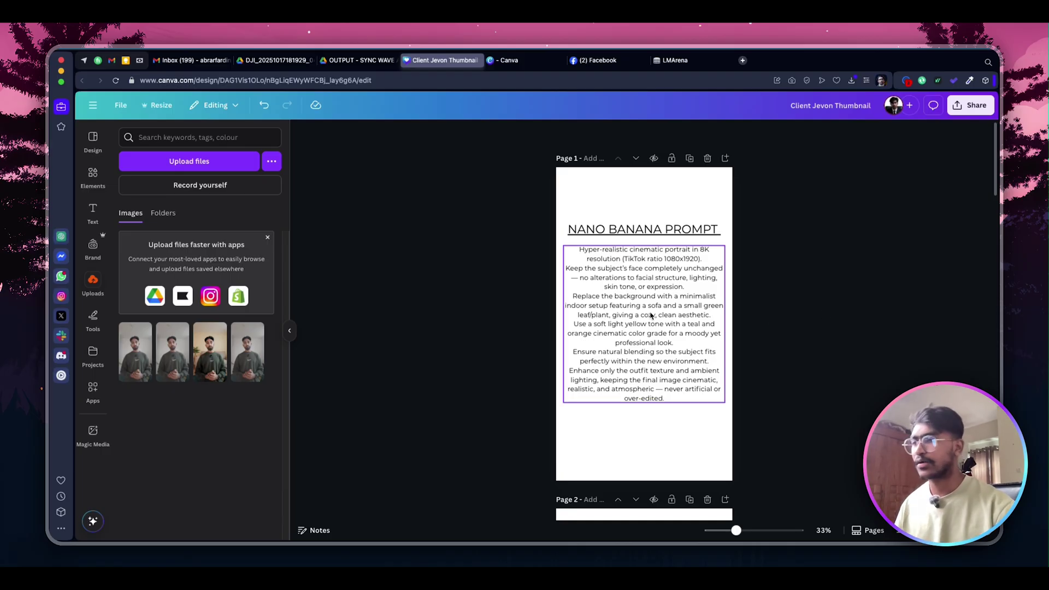
# Copy the NANO BANANA PROMPT text from page 1 of the Canva design and submit it with the attached photo in LMArena.
pyautogui.scroll(-4, 650, 316)
pyautogui.scroll(-3, 650, 316)
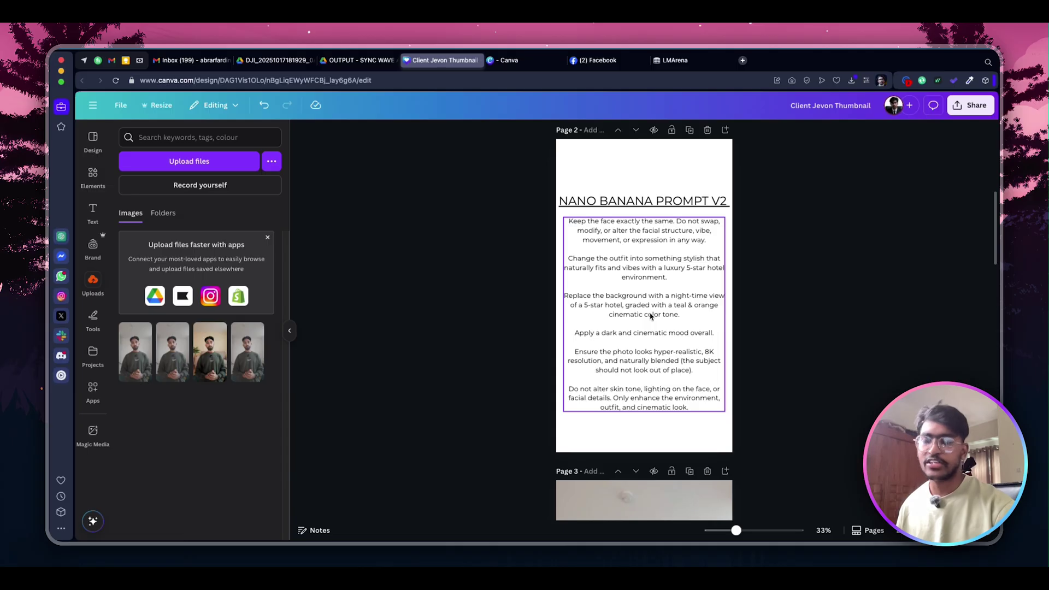
pyautogui.scroll(6, 650, 316)
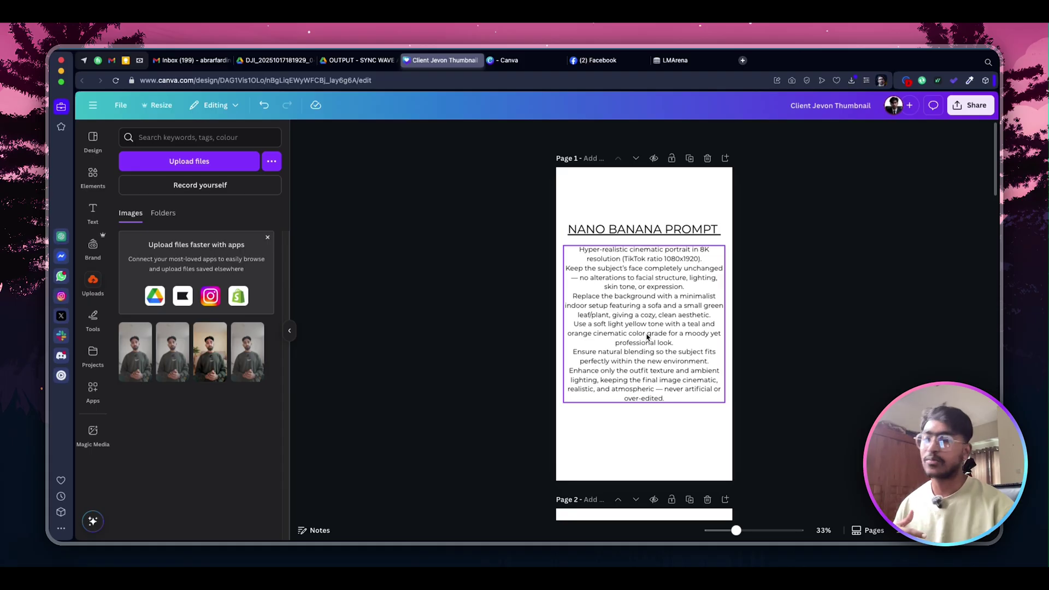
pyautogui.doubleClick(687, 323)
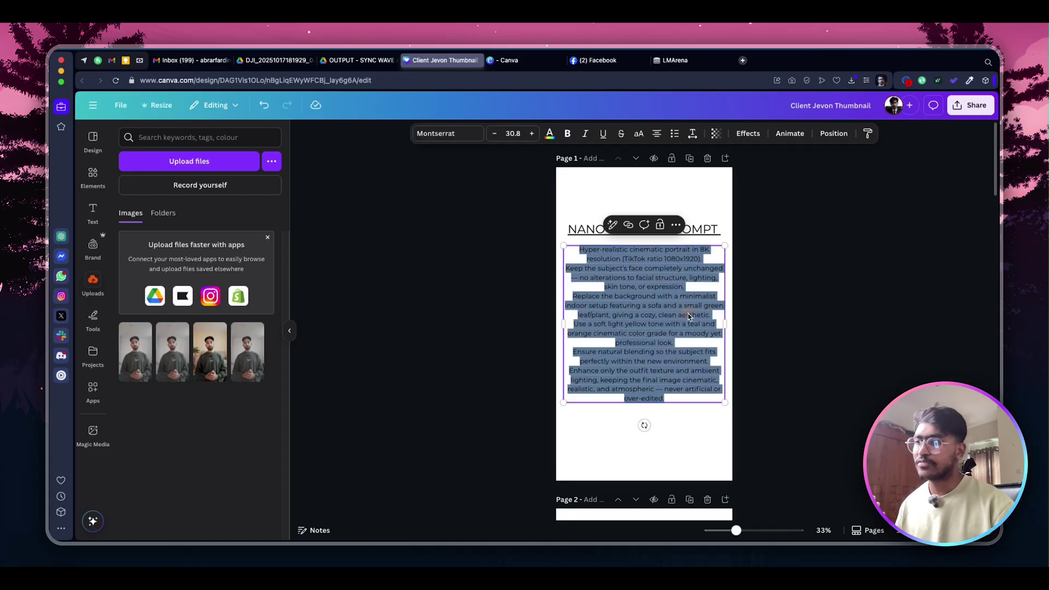
pyautogui.press('super+c')
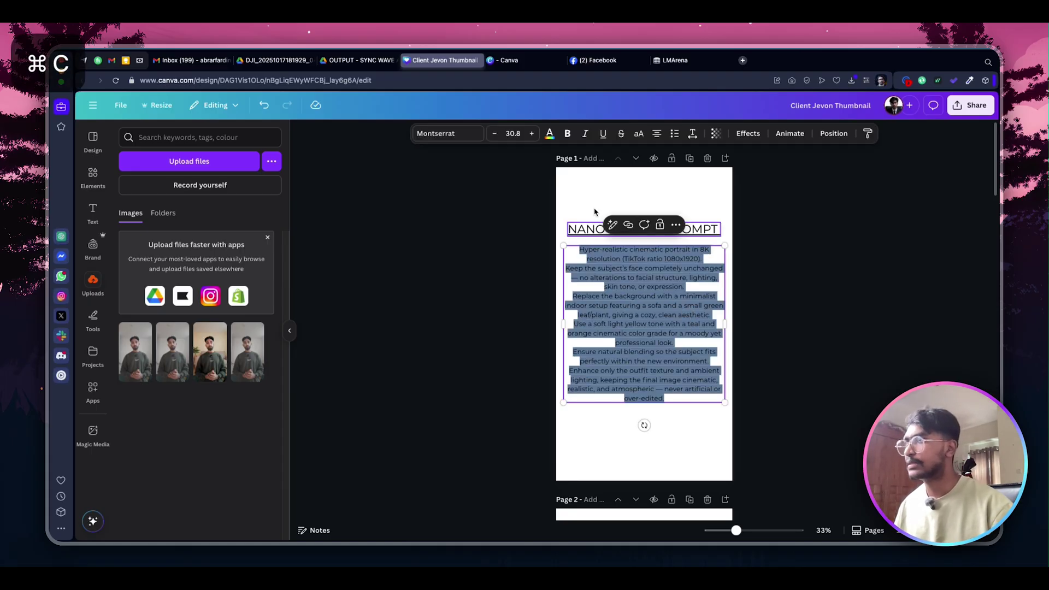
pyautogui.click(680, 60)
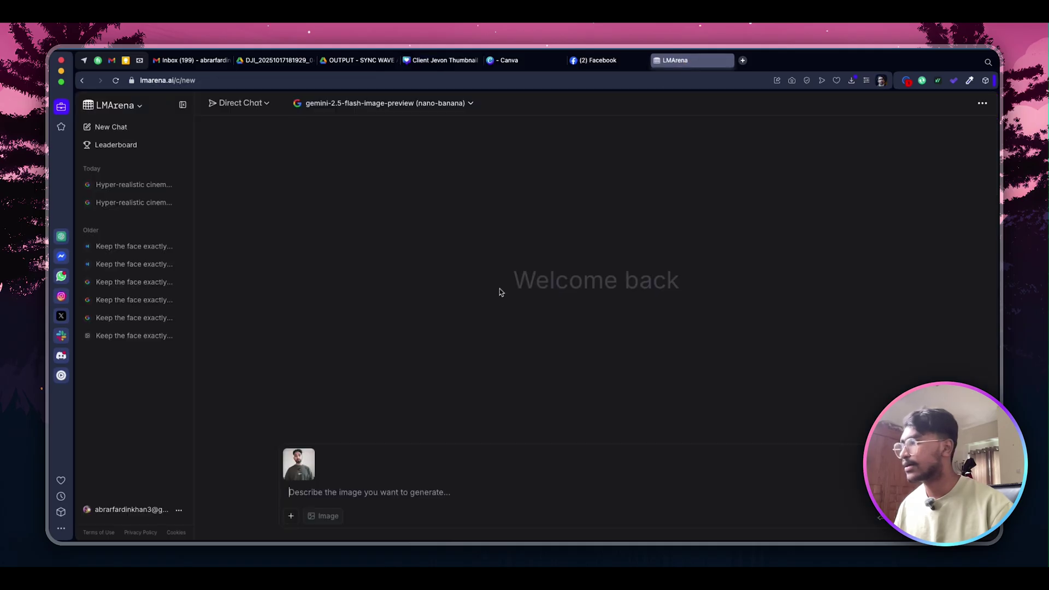
pyautogui.press('super+v')
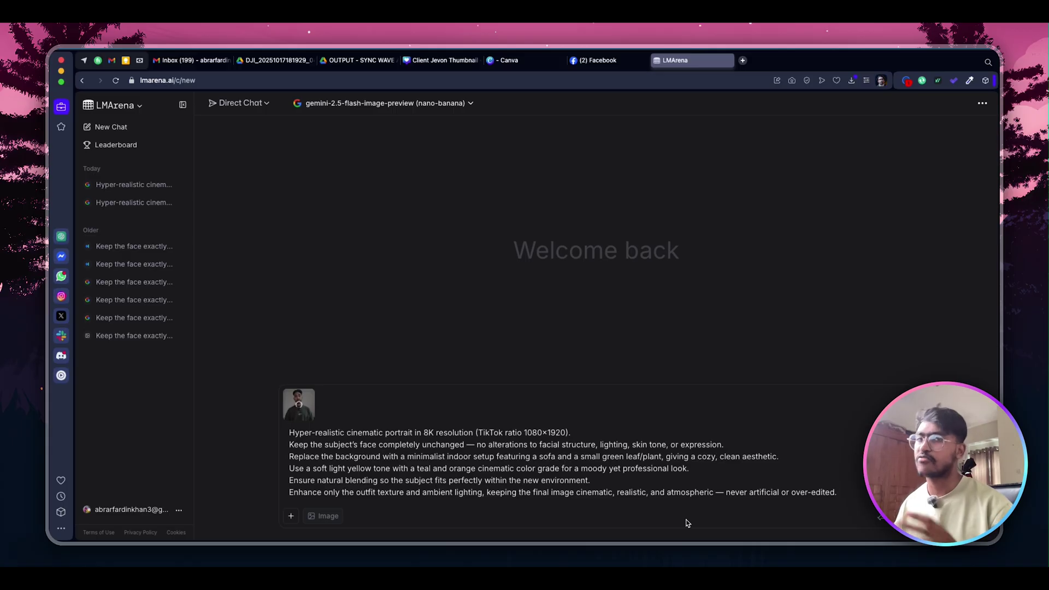
pyautogui.press('Return')
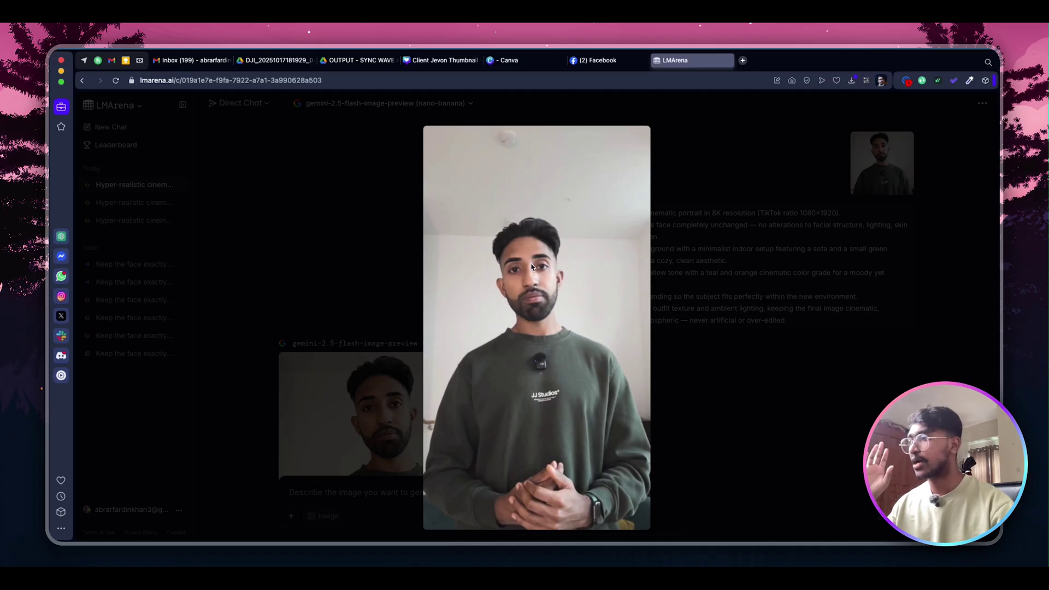
# Compare the generated portrait with the original photo at full size, and regenerate the image with the same prompt.
pyautogui.scroll(5, 528, 266)
pyautogui.scroll(-5, 528, 266)
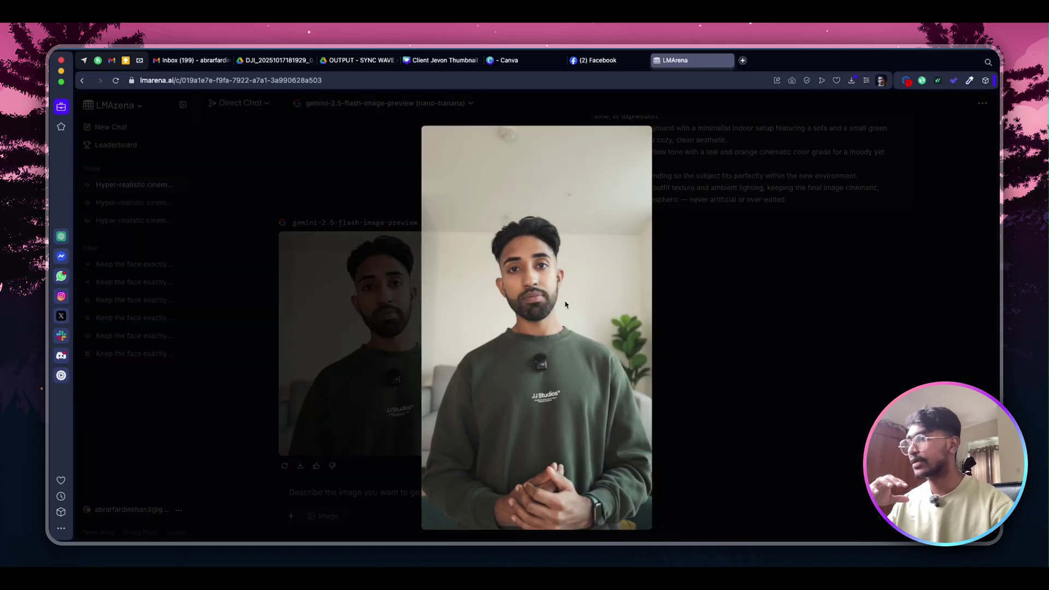
pyautogui.scroll(5, 566, 304)
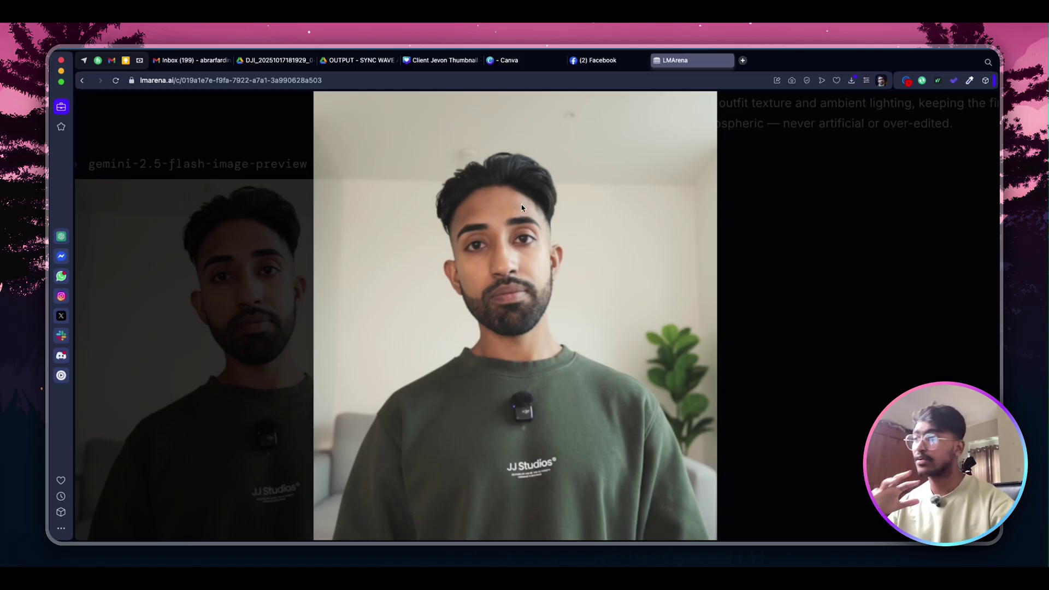
pyautogui.scroll(-5, 522, 207)
pyautogui.click(785, 264)
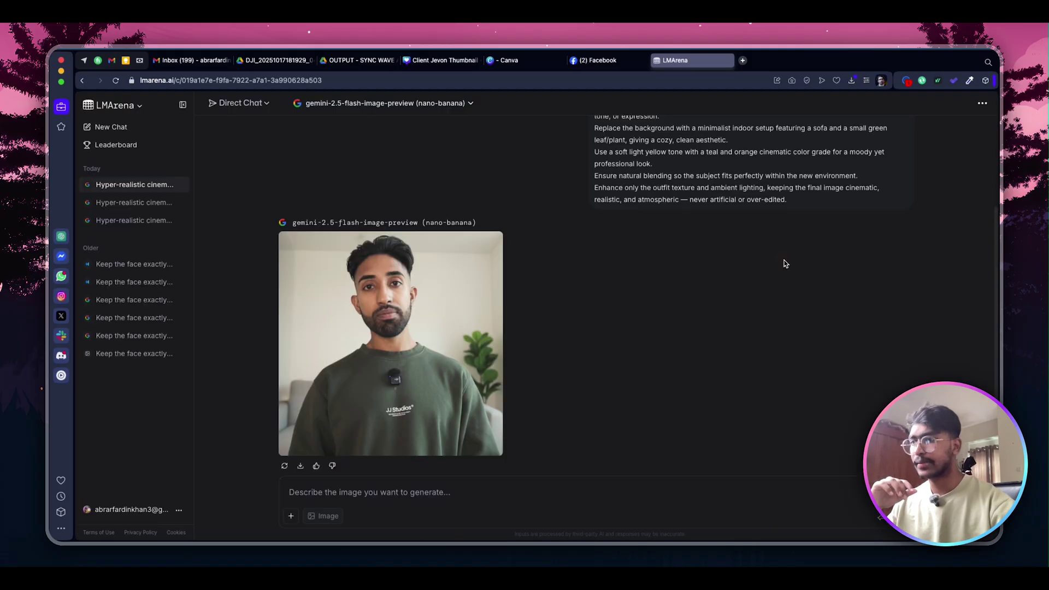
pyautogui.click(285, 466)
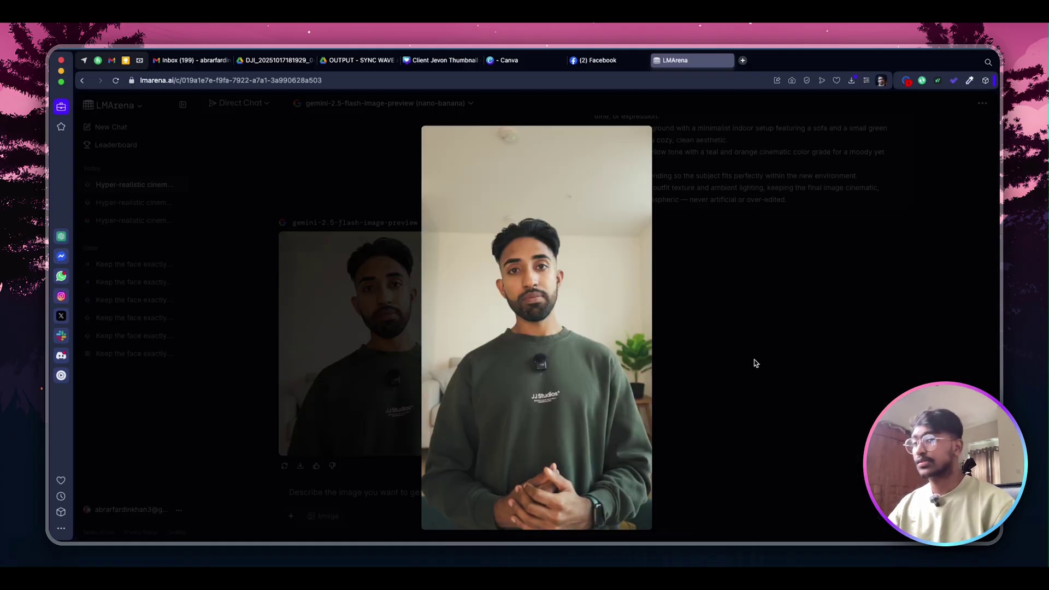
pyautogui.click(765, 356)
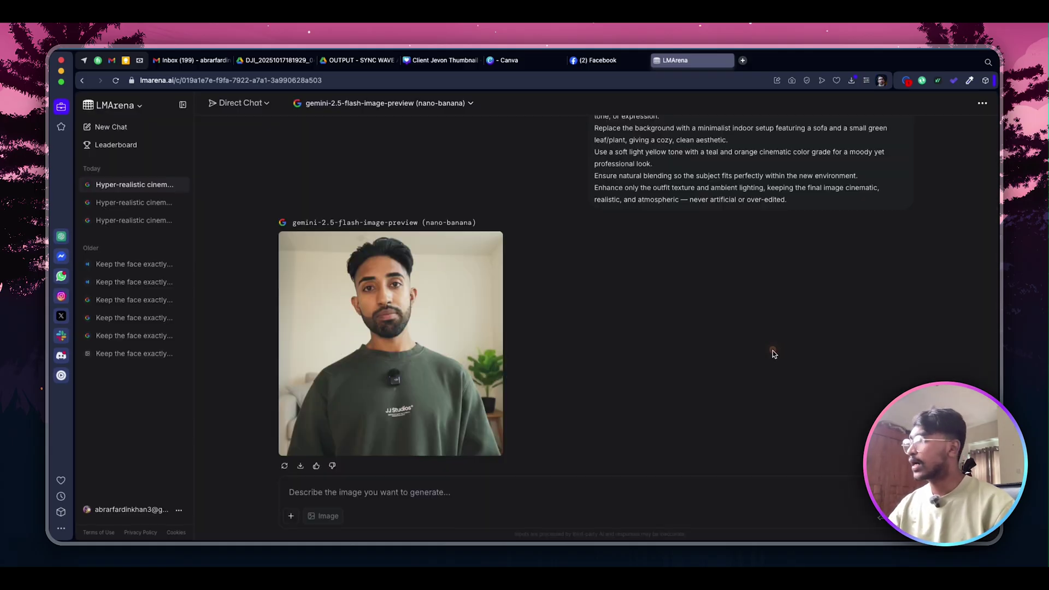
# Start a new LMArena chat and bring up the NANO BANANA PROMPT V2 text on page 2 of the Canva design.
pyautogui.click(148, 133)
pyautogui.click(443, 60)
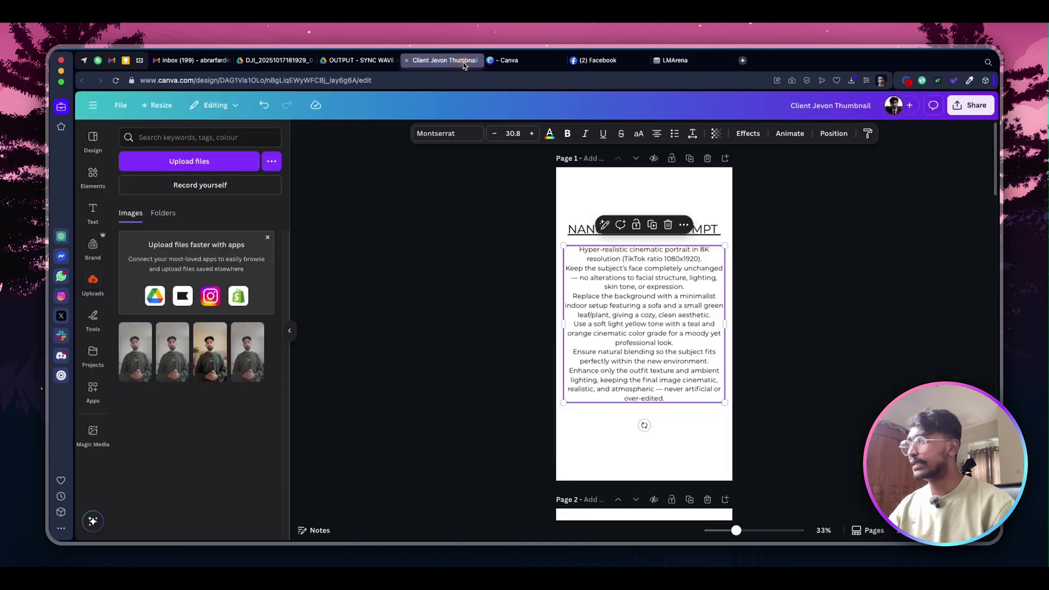
pyautogui.click(848, 299)
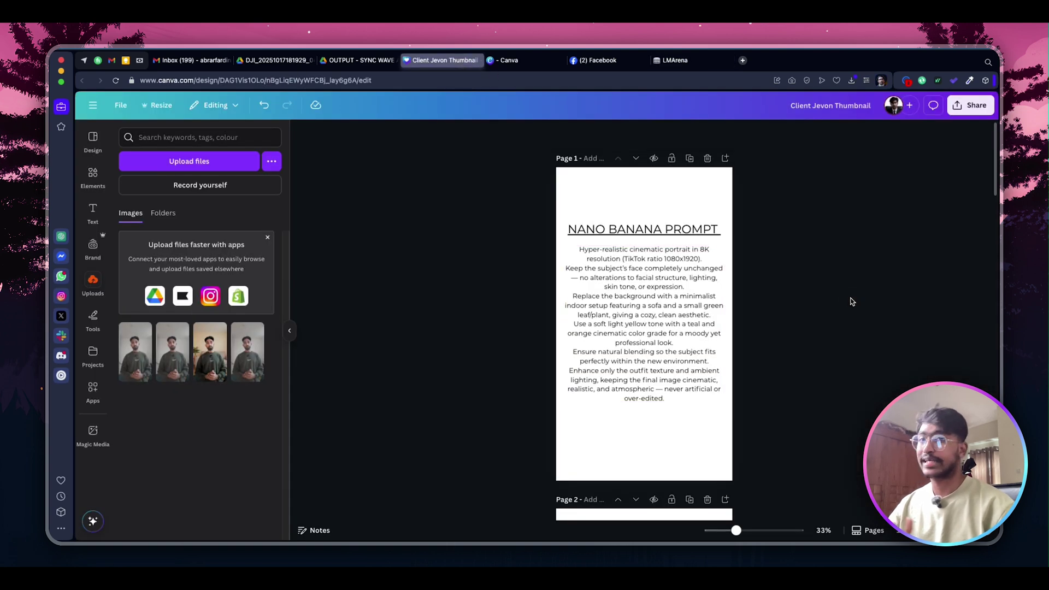
pyautogui.scroll(-7, 851, 301)
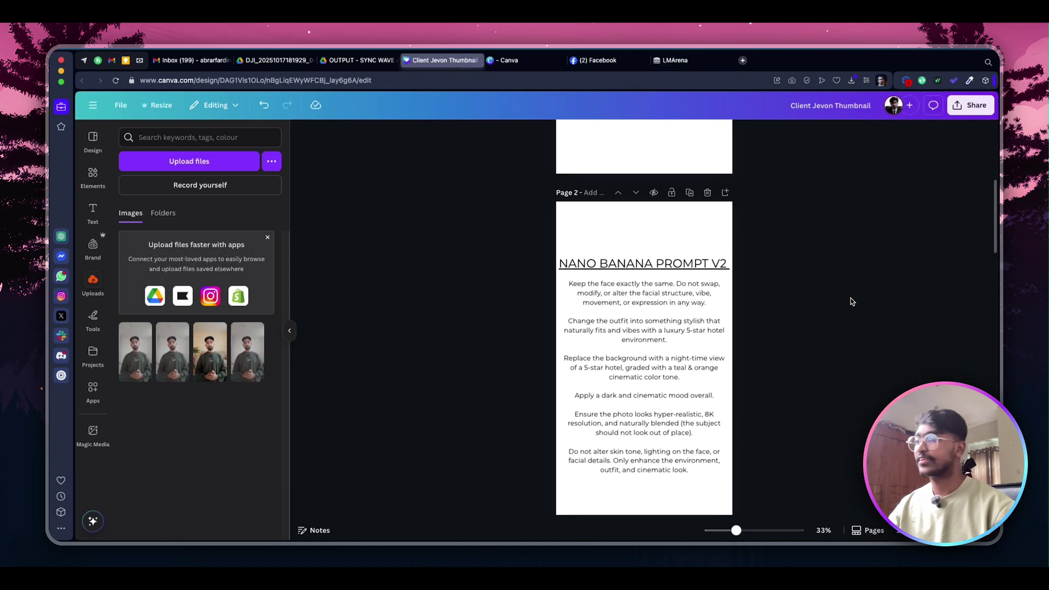
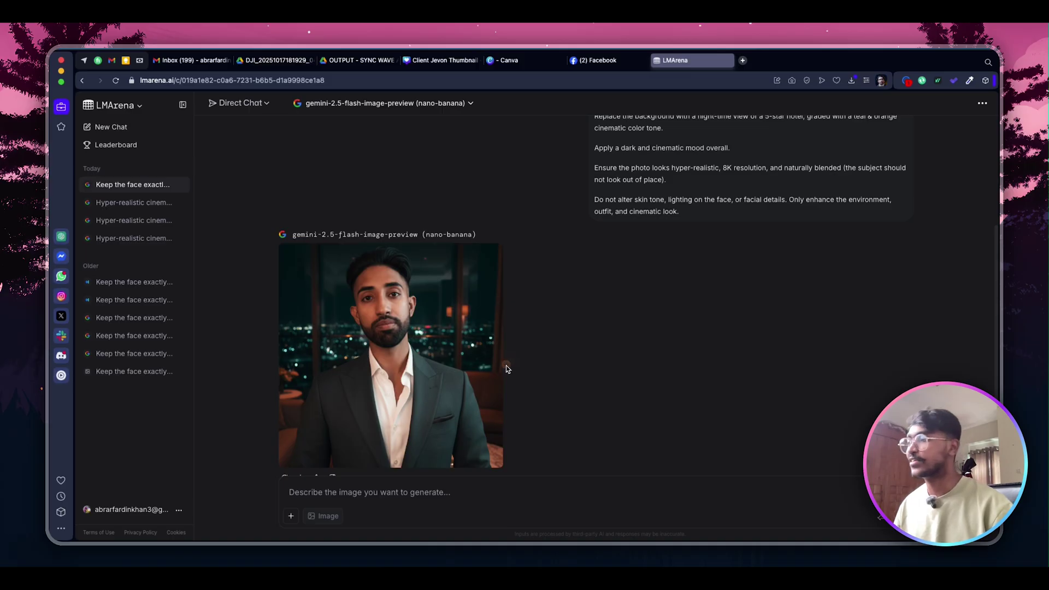
# Inspect the generated suit portrait against its night-time 5-star hotel prompt, and download the image.
pyautogui.click(484, 371)
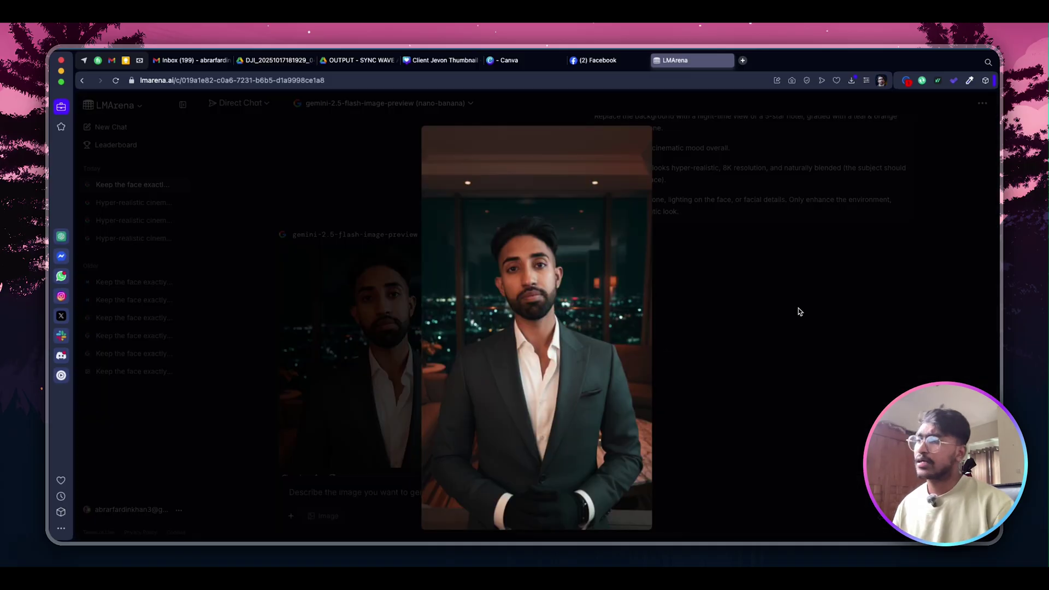
pyautogui.click(727, 284)
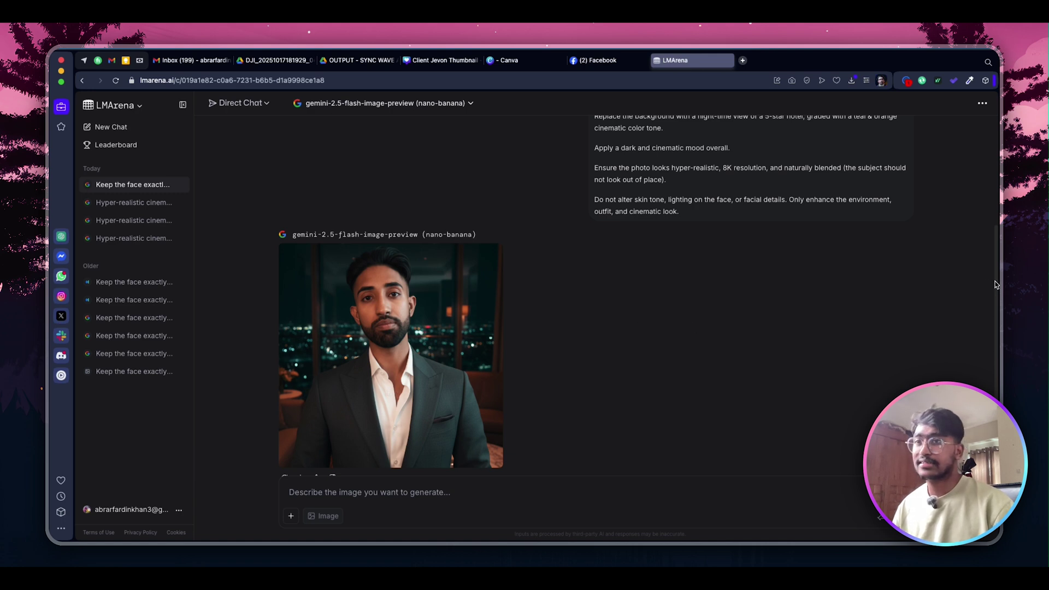
pyautogui.scroll(3, 596, 295)
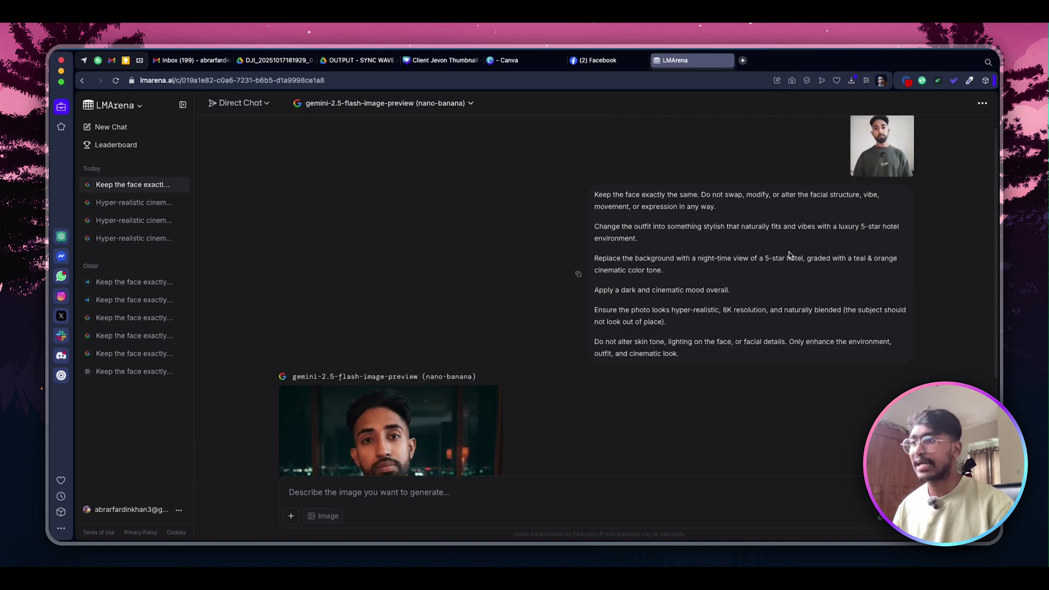
pyautogui.moveTo(805, 262); pyautogui.dragTo(711, 260)
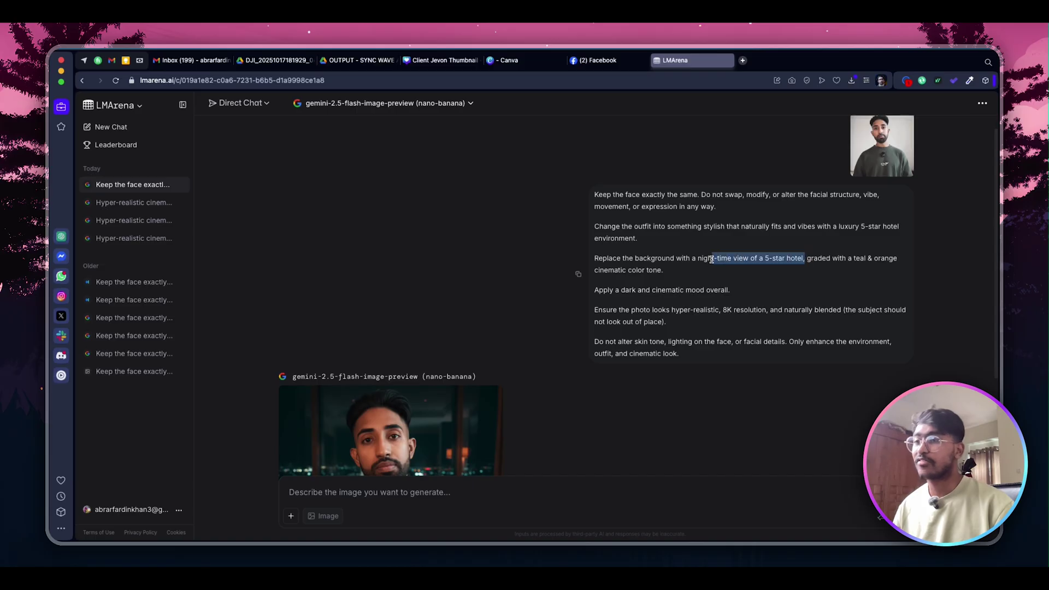
pyautogui.click(857, 265)
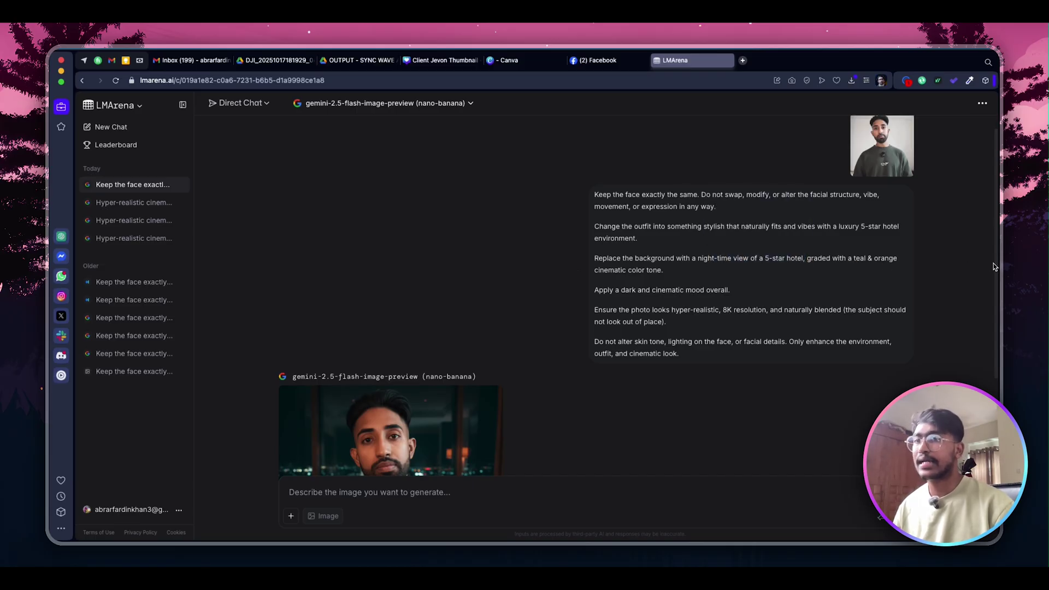
pyautogui.scroll(-3, 993, 285)
pyautogui.click(389, 371)
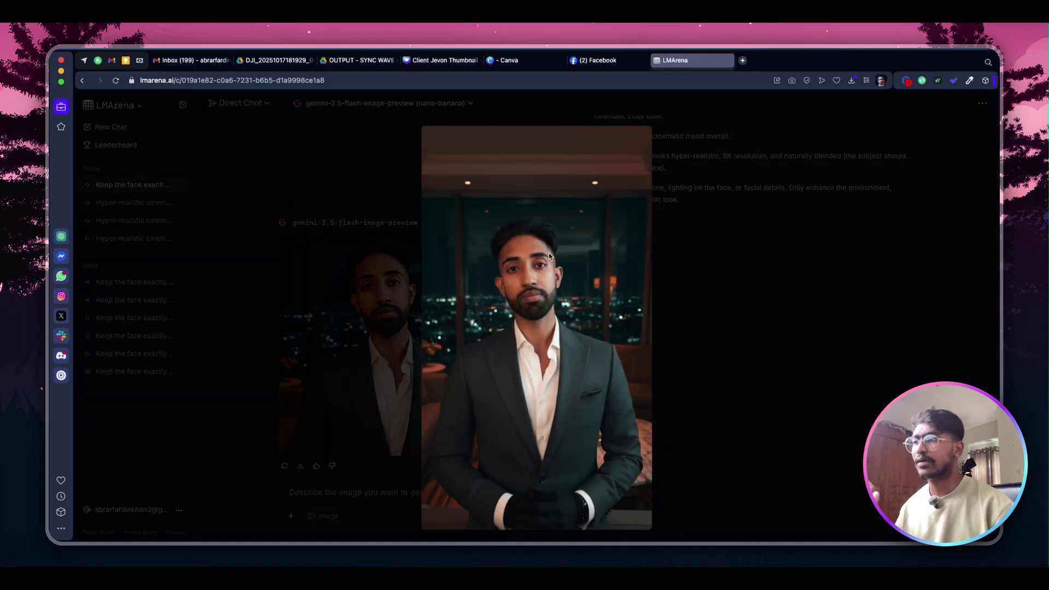
pyautogui.click(713, 398)
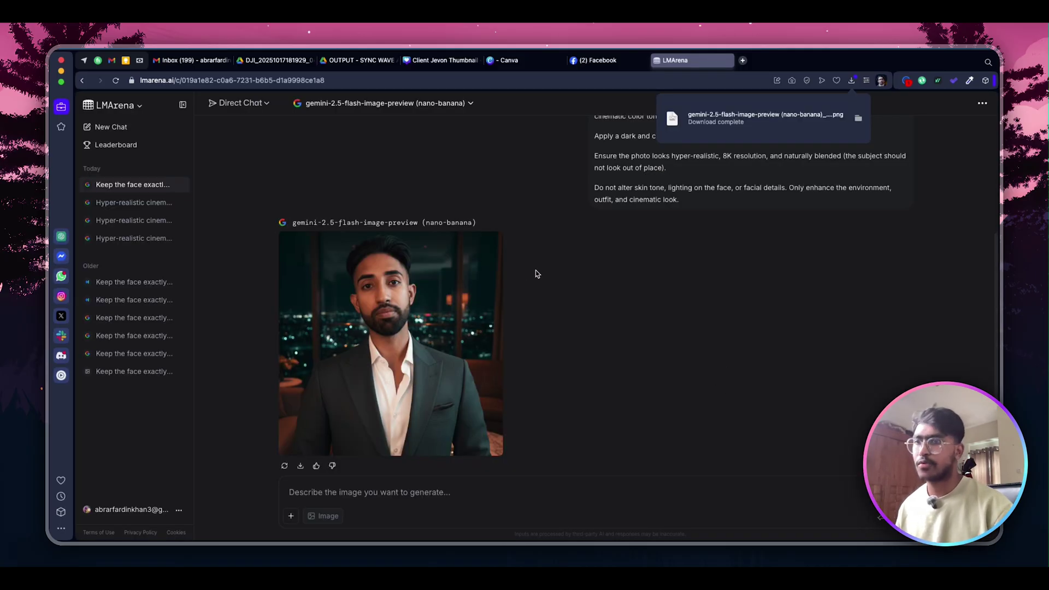
# Open ChatGPT in a new browser tab.
pyautogui.click(742, 60)
pyautogui.write('chat')
pyautogui.press('Return')
# Copy the NANO BANANA PROMPT text from page 1 of the Canva design into the ChatGPT message that carries the photo.
pyautogui.click(458, 62)
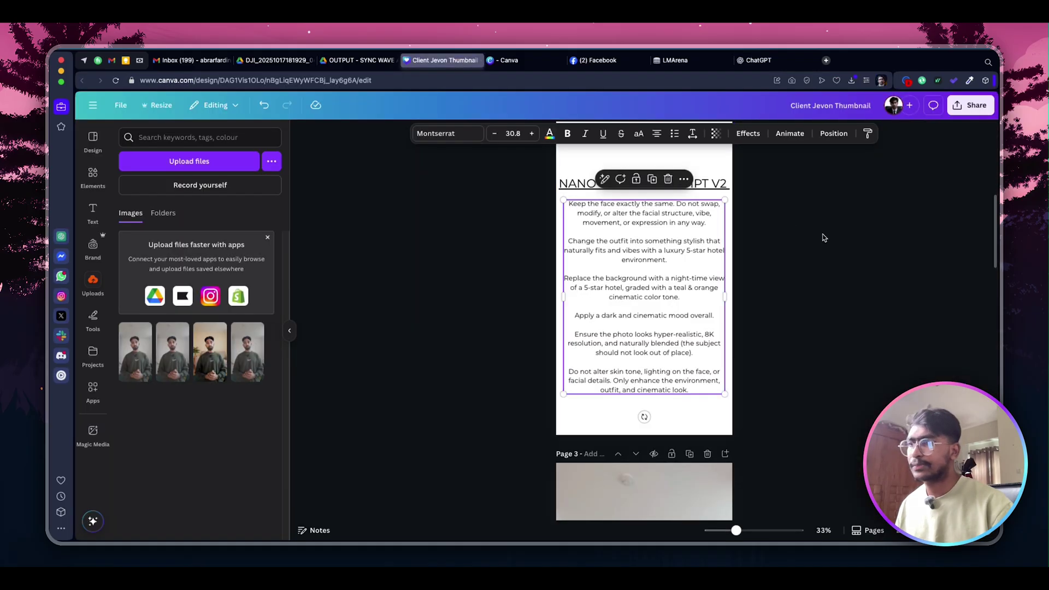
pyautogui.click(882, 252)
pyautogui.scroll(10, 997, 232)
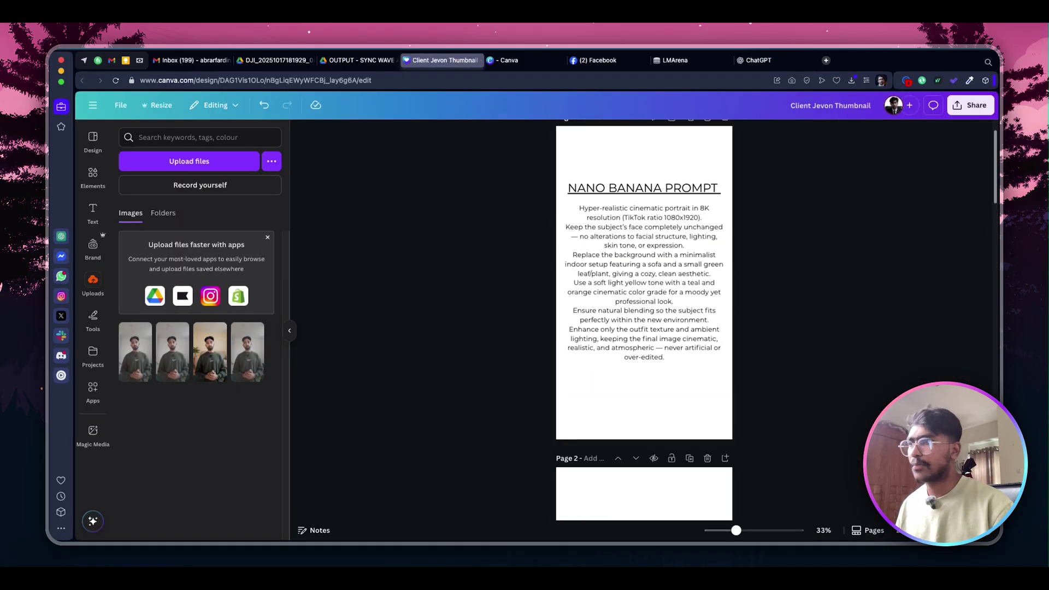
pyautogui.scroll(1, 986, 155)
pyautogui.doubleClick(636, 293)
pyautogui.press('super+a')
pyautogui.press('super+c')
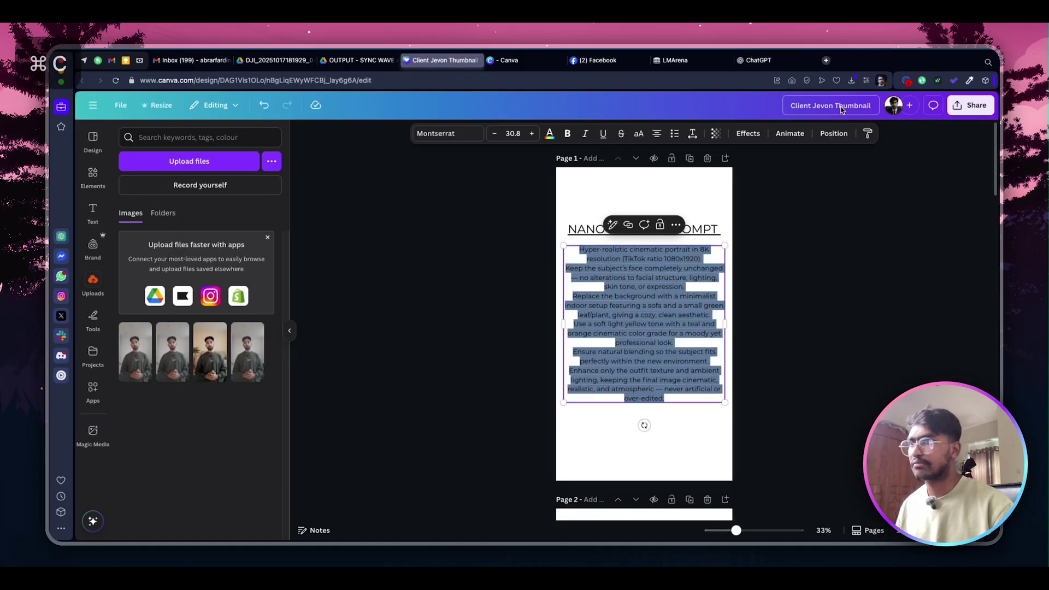
pyautogui.click(788, 66)
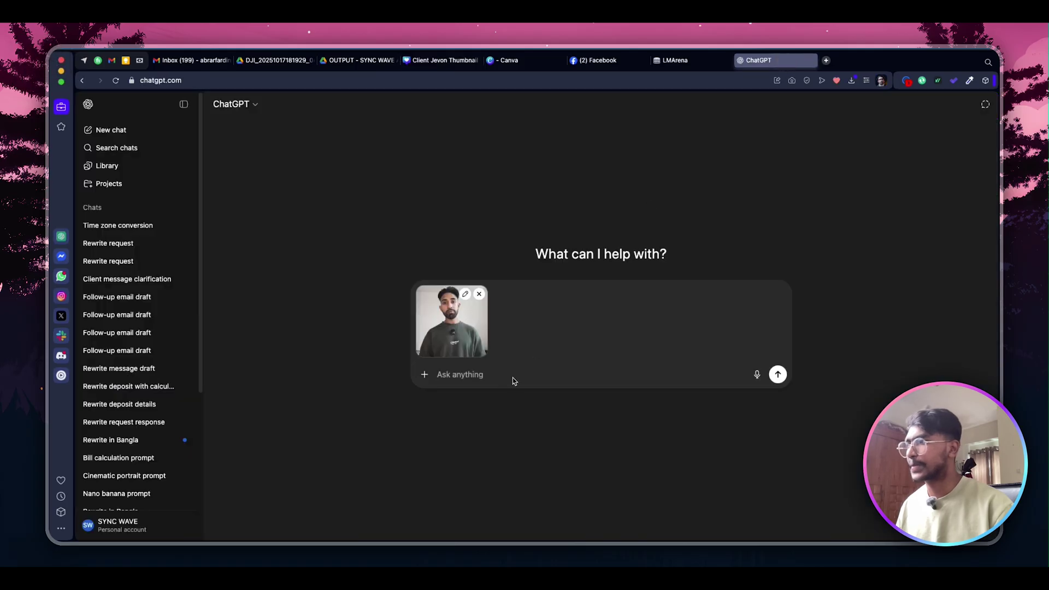
pyautogui.press('super+v')
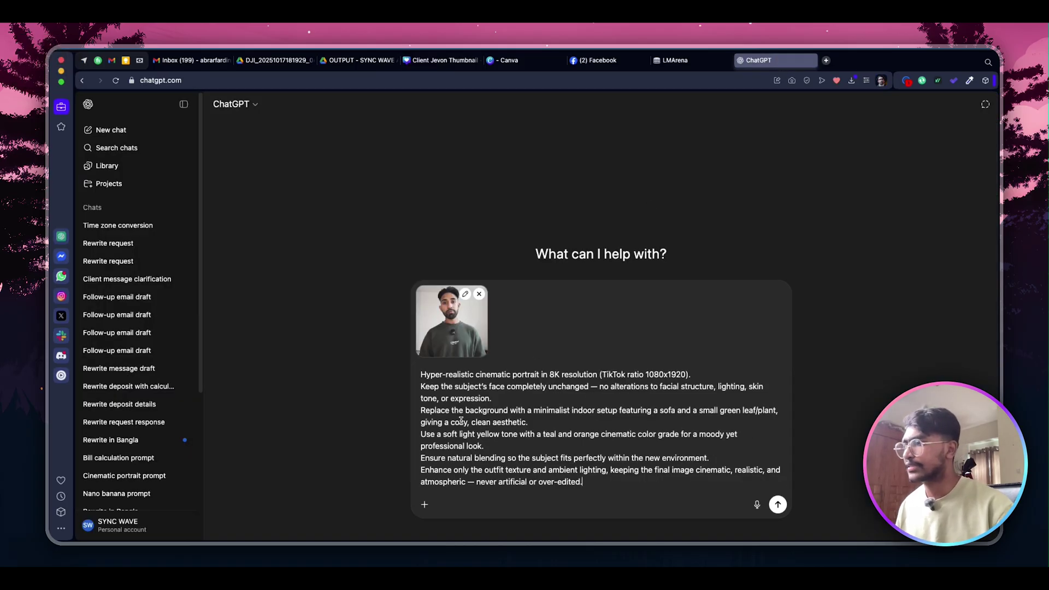
# Replace "indoor" with "outdoor" in the background sentence of the pasted prompt.
pyautogui.doubleClick(583, 410)
pyautogui.write('outdoo')
pyautogui.press('BackSpace')
pyautogui.press('BackSpace')
pyautogui.write('oor')
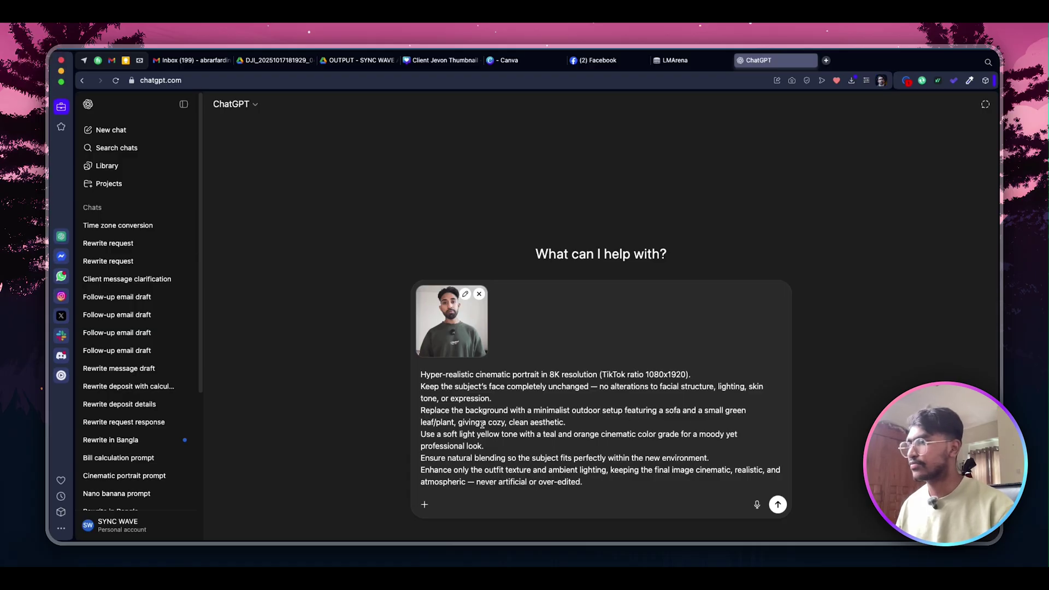
# Replace "leaf/plant" in the prompt with "desk / laptop in the background".
pyautogui.moveTo(454, 422); pyautogui.dragTo(410, 424)
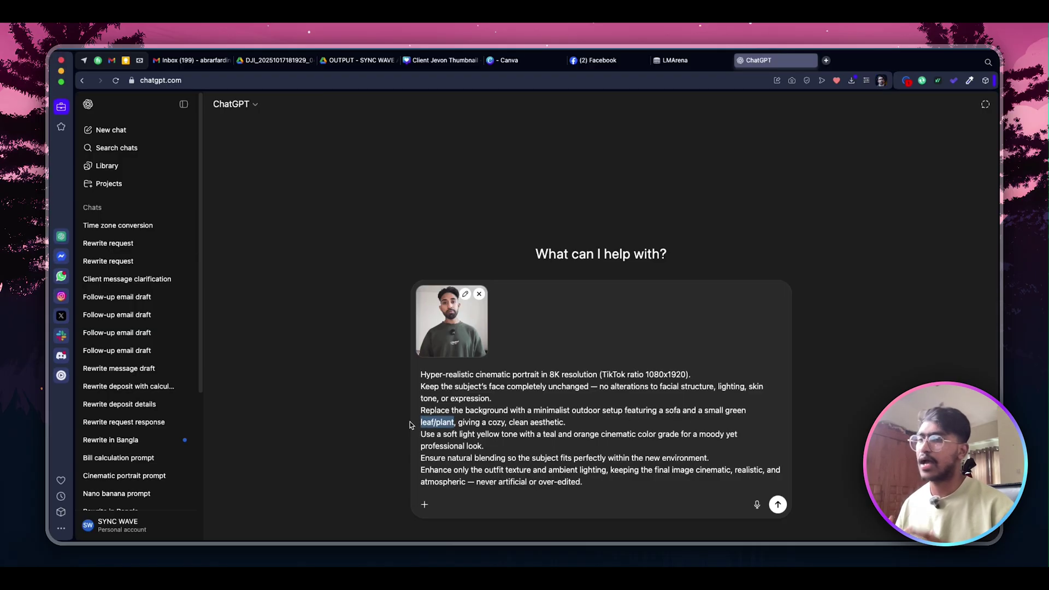
pyautogui.write('desk / ')
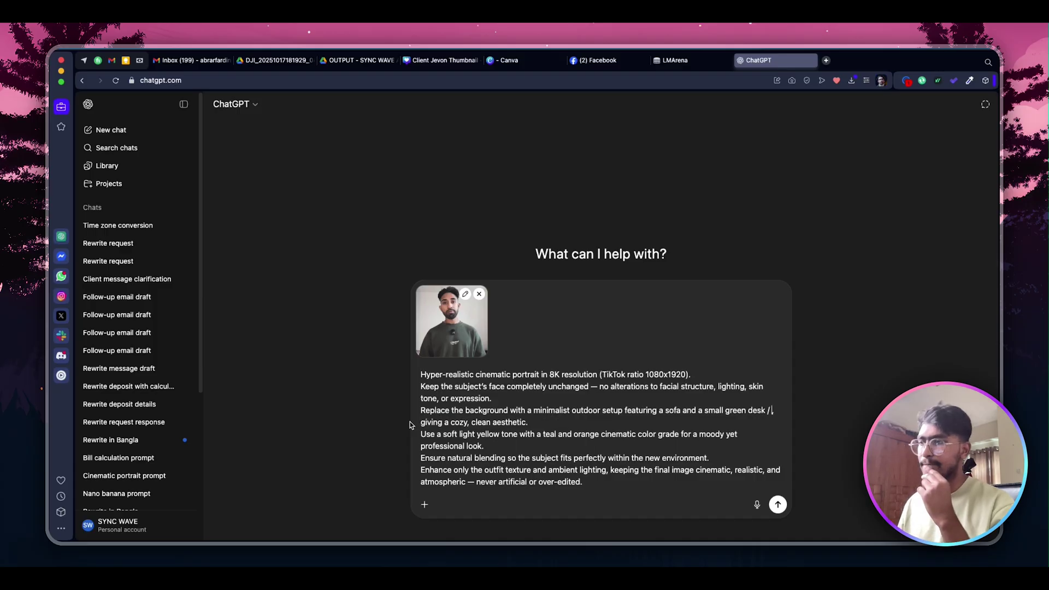
pyautogui.write('laptop in the background')
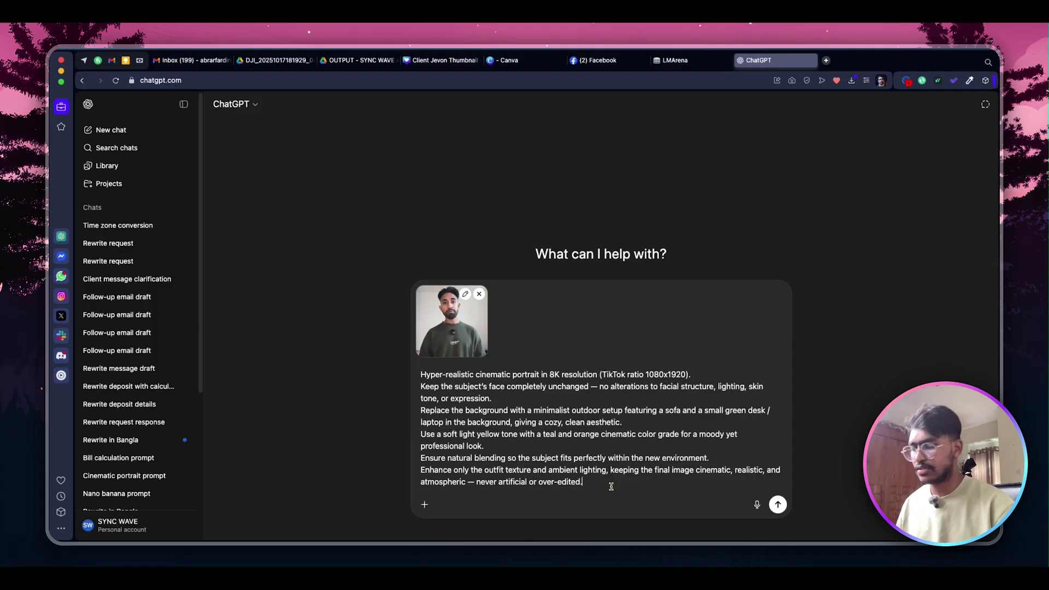
# Add "(give me a promt for nano banana or fix this promt with my request)" below the prompt and send the message.
pyautogui.hotkey('shift', 'Return')
pyautogui.hotkey('shift', 'Return')
pyautogui.hotkey('shift', 'Return')
pyautogui.hotkey('shift', 'Return')
pyautogui.hotkey('shift', 'Return')
pyautogui.write('(give me a promt for nano')
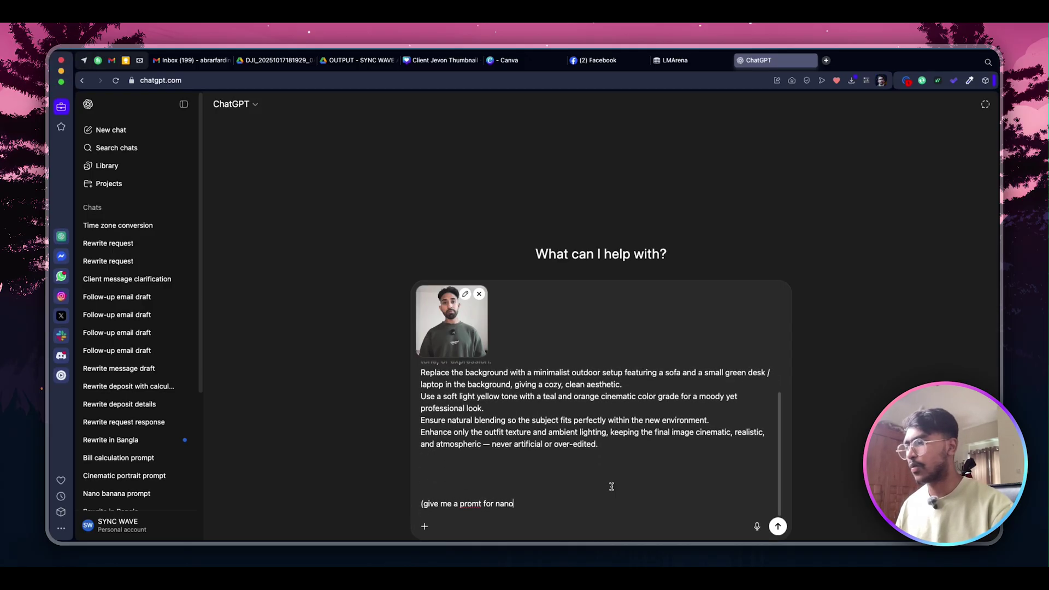
pyautogui.write(' banana')
pyautogui.press('BackSpace')
pyautogui.press('BackSpace')
pyautogui.write('ana')
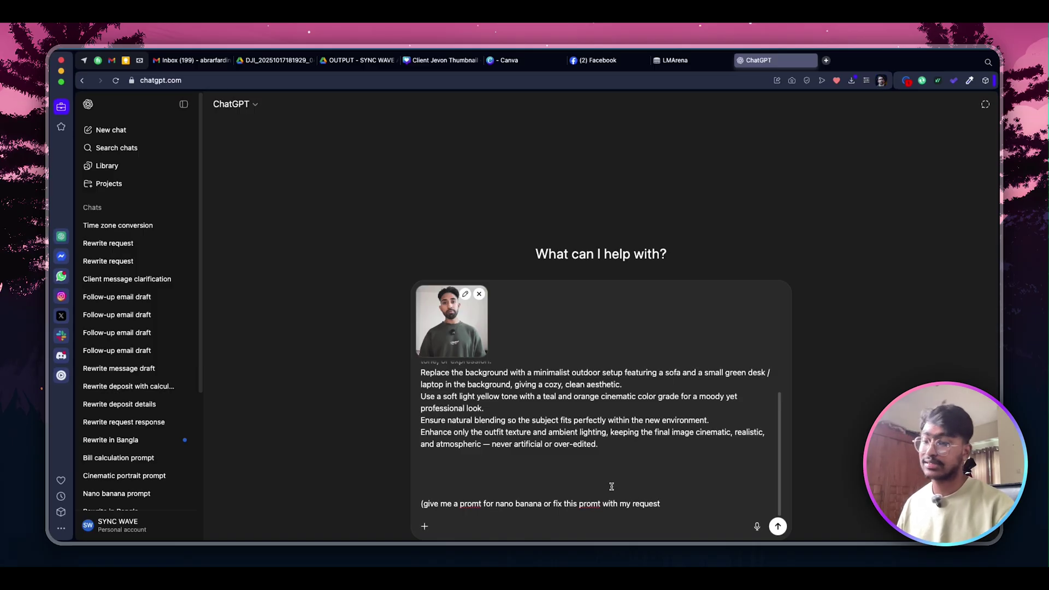
pyautogui.write(')')
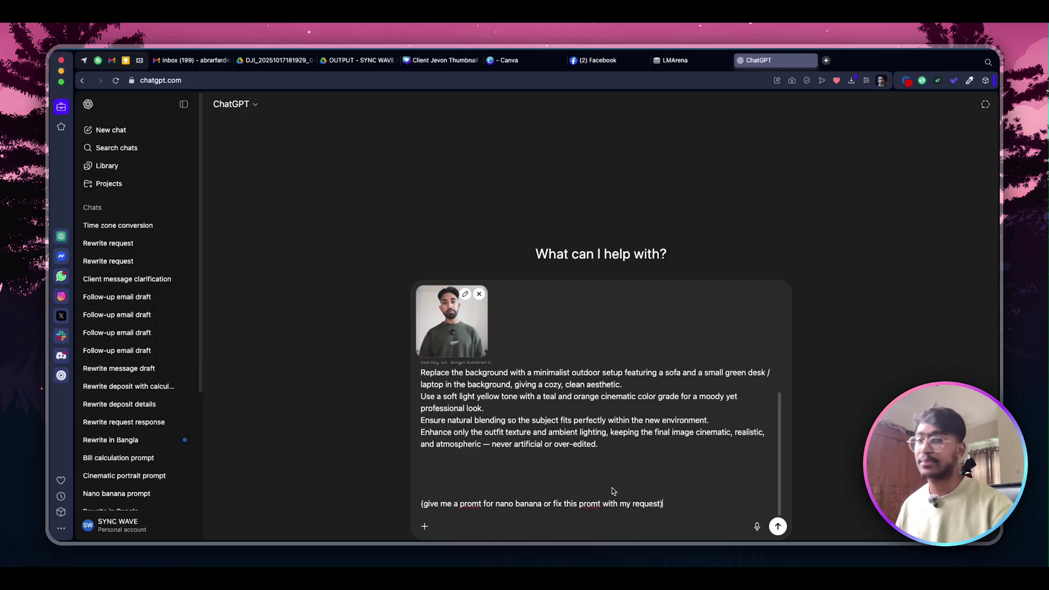
pyautogui.press('Return')
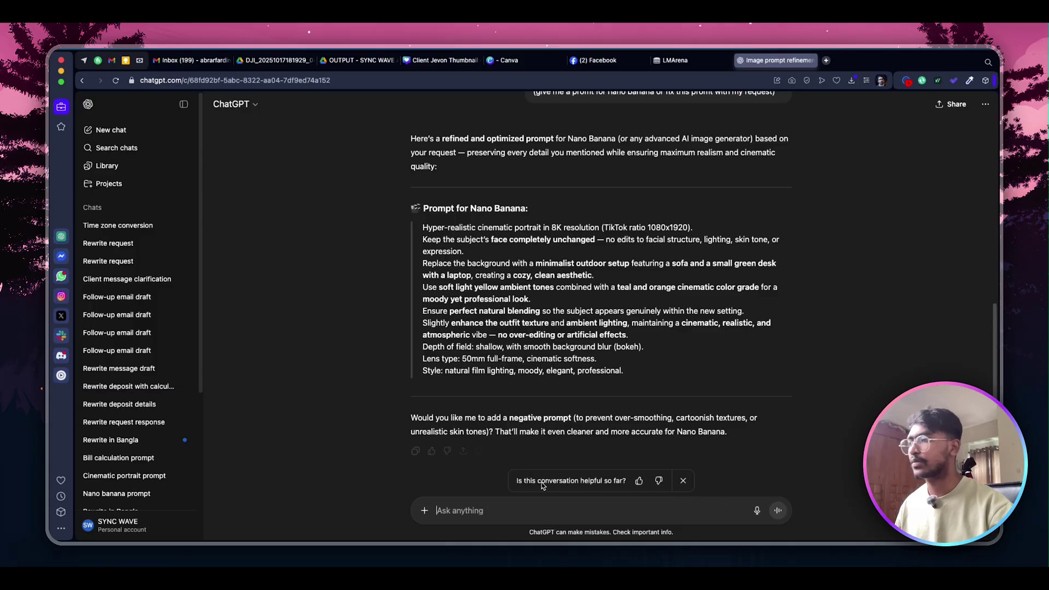
# Copy the full refined Nano Banana prompt from ChatGPT's reply.
pyautogui.moveTo(511, 315); pyautogui.dragTo(633, 377)
pyautogui.click(435, 242)
pyautogui.press('super+c')
# Start a new chat in LMArena, attach the subject's photo from Finder and paste the refined prompt.
pyautogui.click(683, 60)
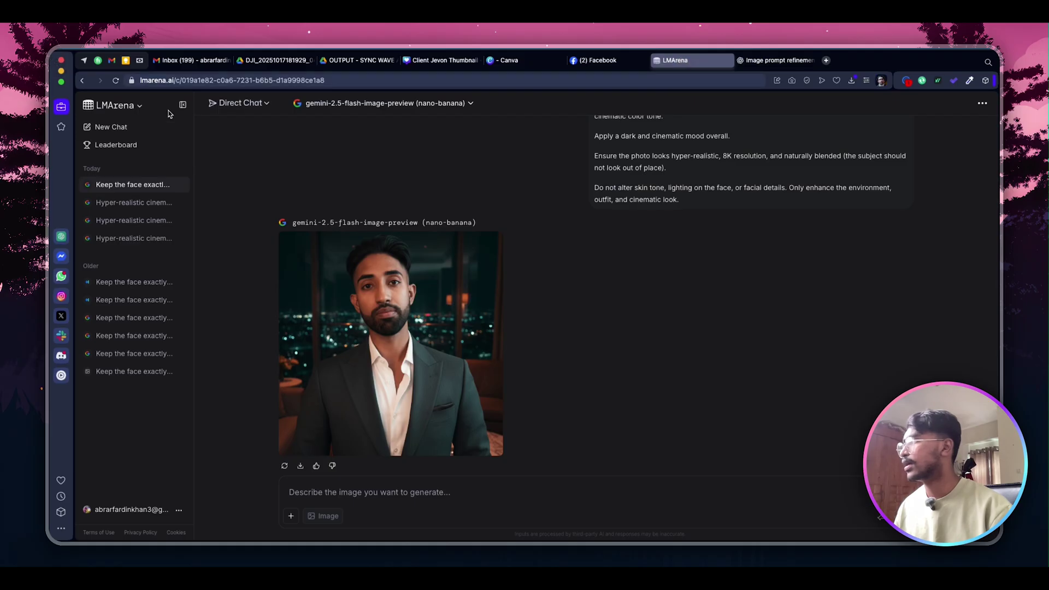
pyautogui.click(121, 135)
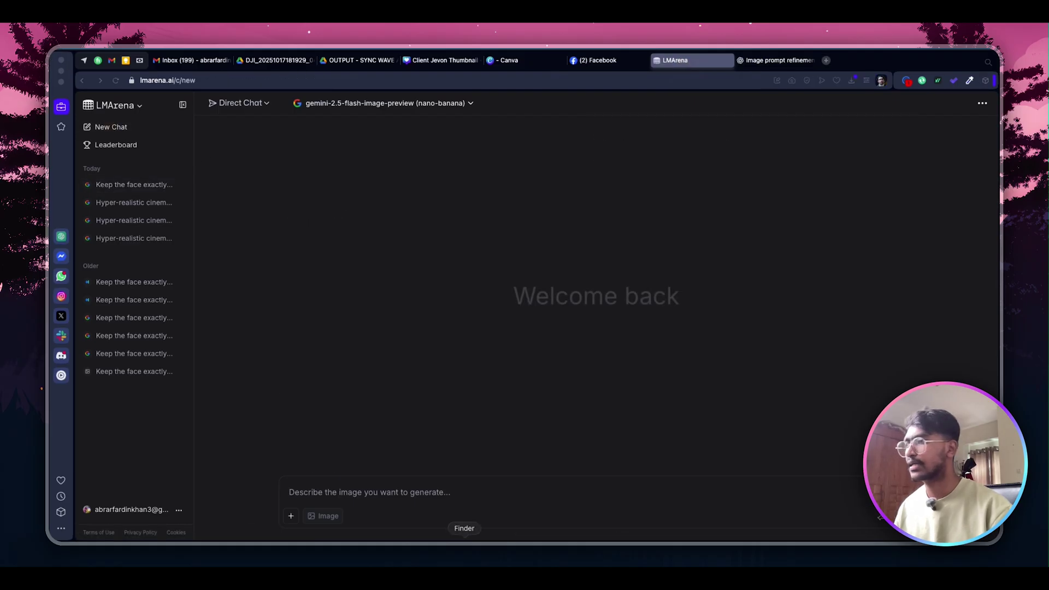
pyautogui.press('super+Tab')
pyautogui.moveTo(925, 331); pyautogui.dragTo(426, 494)
pyautogui.press('super+v')
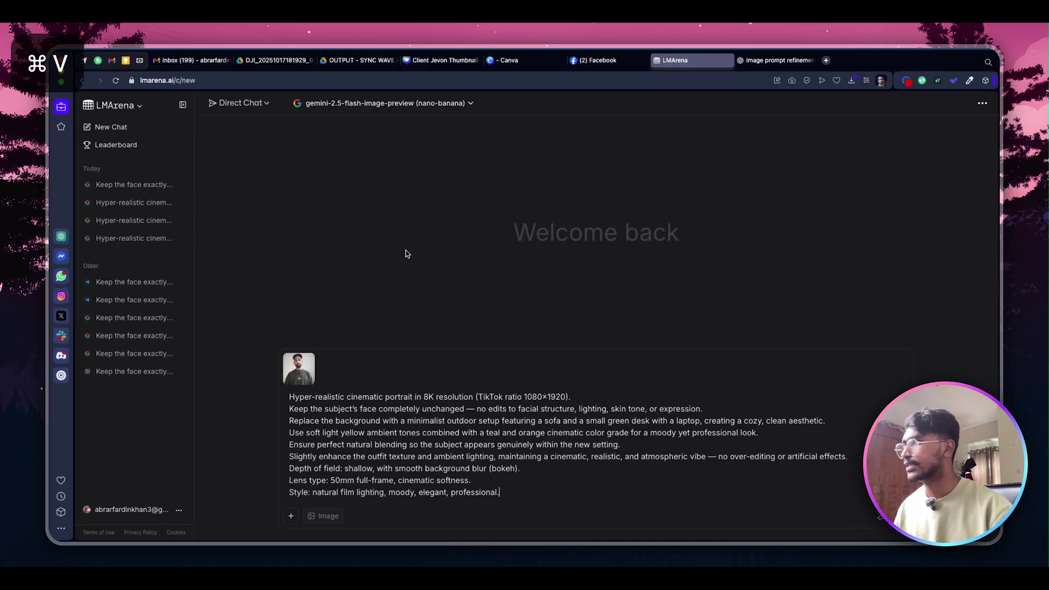
# Choose the seedream-4-high-res-fal model and generate the image from the attached photo and prompt.
pyautogui.click(401, 109)
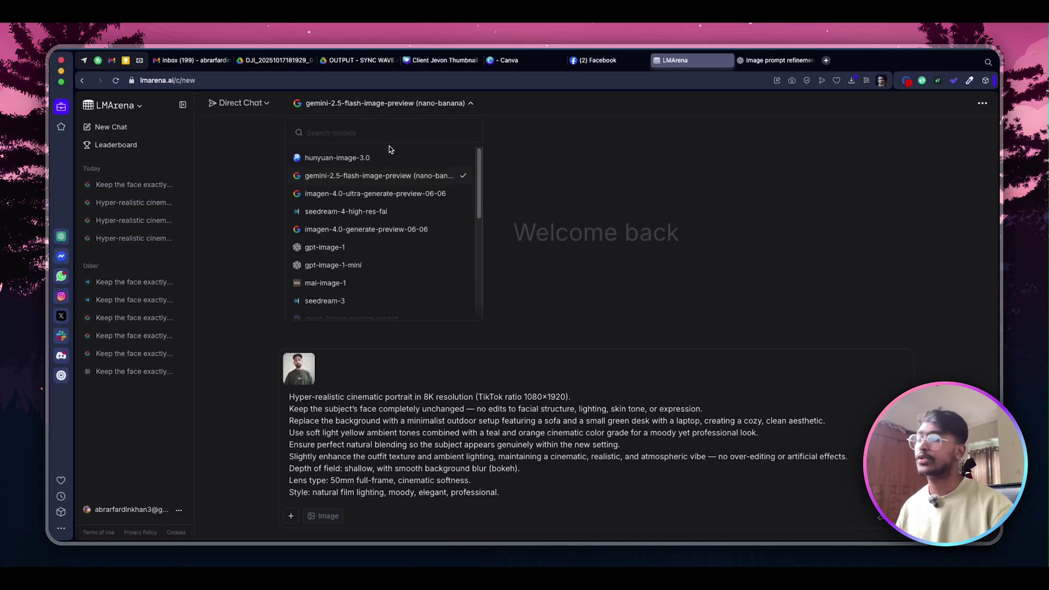
pyautogui.write('see')
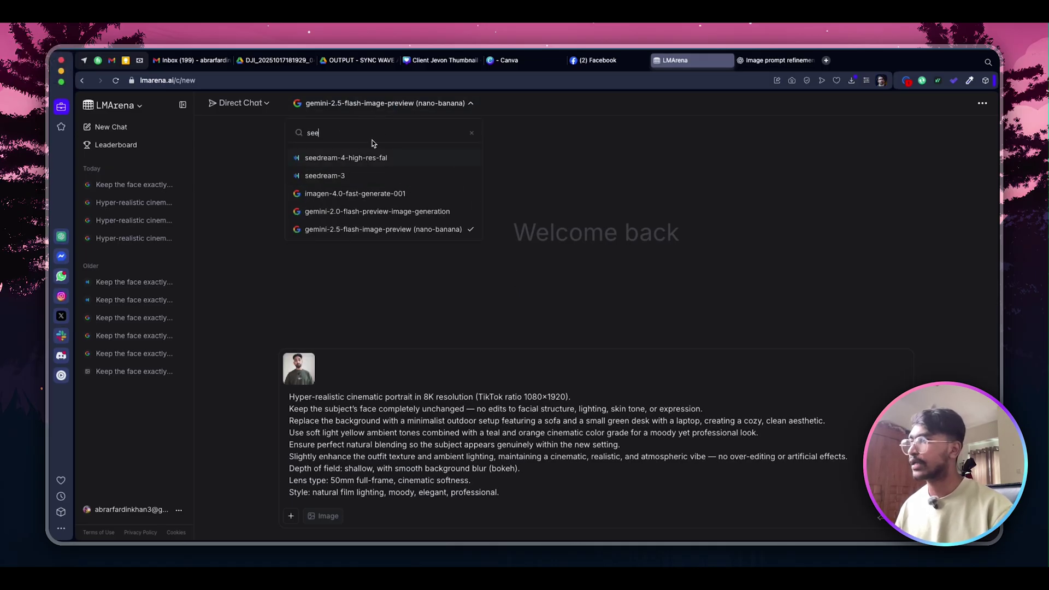
pyautogui.click(337, 160)
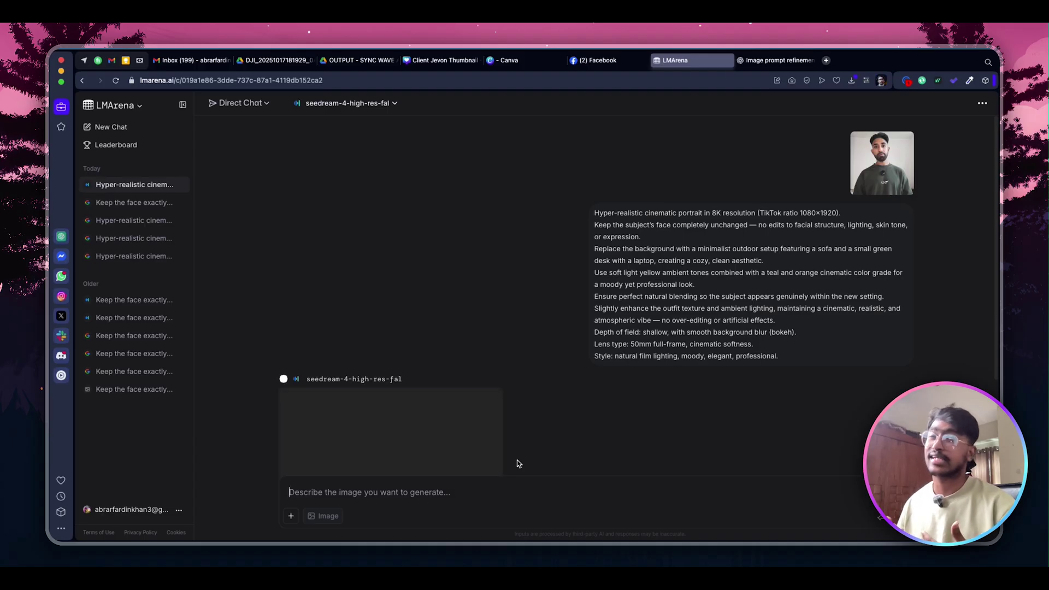
pyautogui.scroll(-5, 580, 492)
pyautogui.click(436, 358)
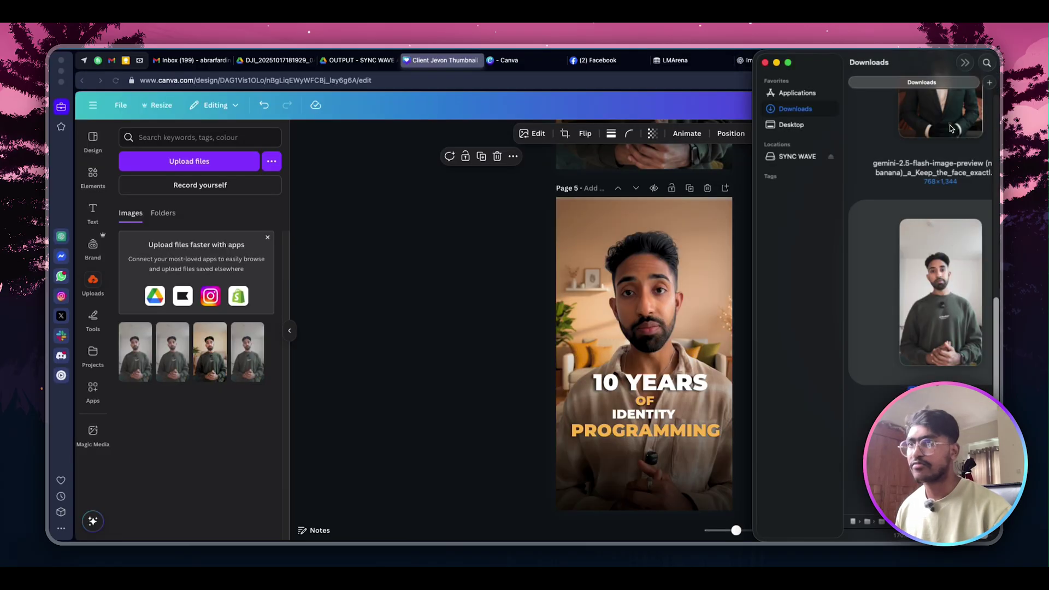
# Upload the nano-banana suit portrait from Downloads to the Canva design and enlarge it to fill page 5 behind the title.
pyautogui.moveTo(949, 129); pyautogui.dragTo(218, 352)
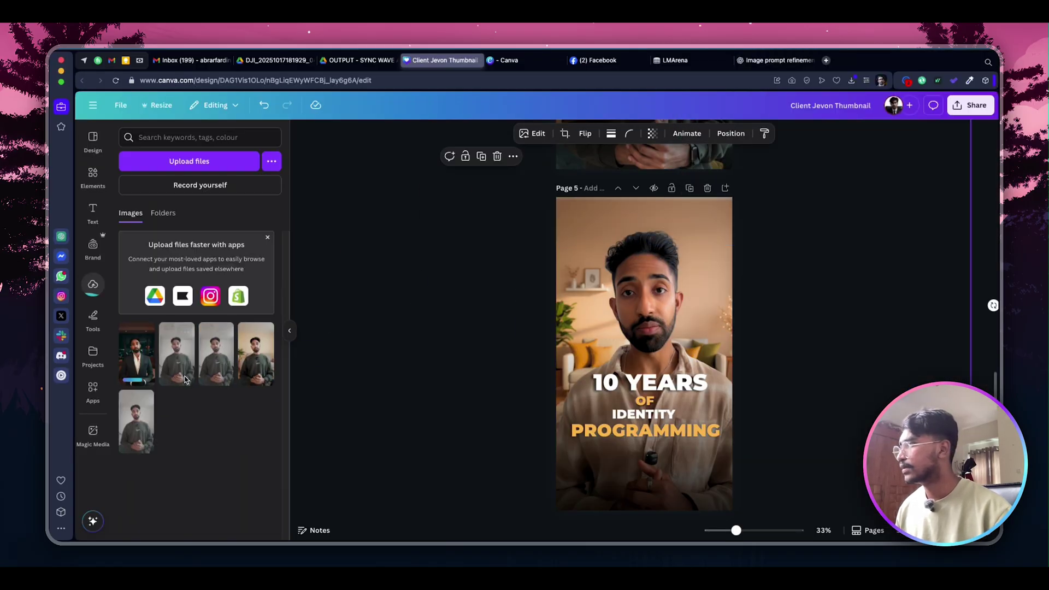
pyautogui.moveTo(595, 339); pyautogui.dragTo(538, 262)
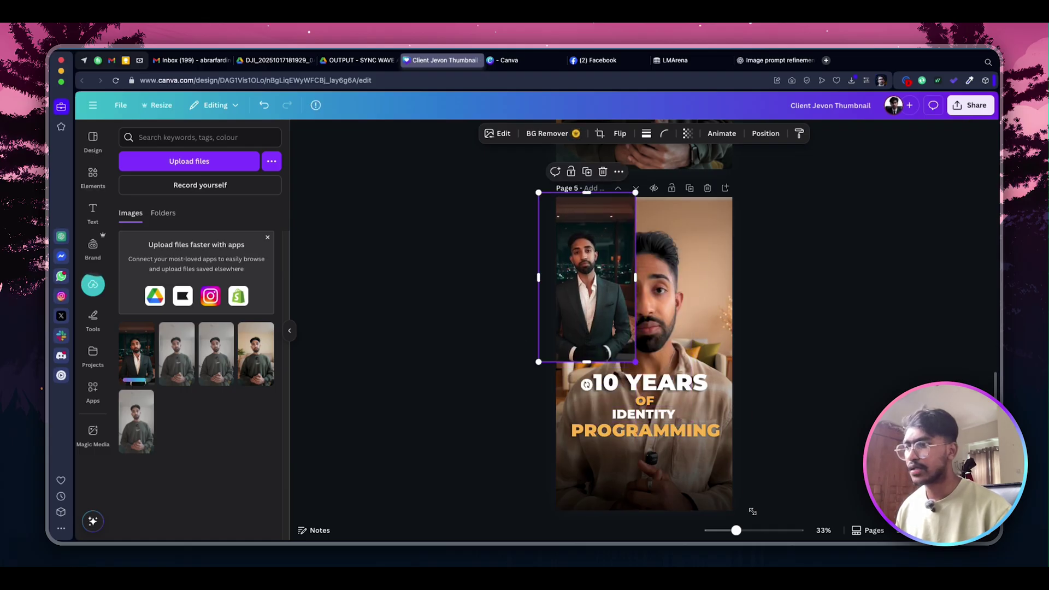
pyautogui.moveTo(635, 362); pyautogui.dragTo(729, 522)
pyautogui.moveTo(706, 311); pyautogui.dragTo(715, 315)
# Delete the existing dark shadow layer above the portrait on page 5.
pyautogui.scroll(-2, 962, 349)
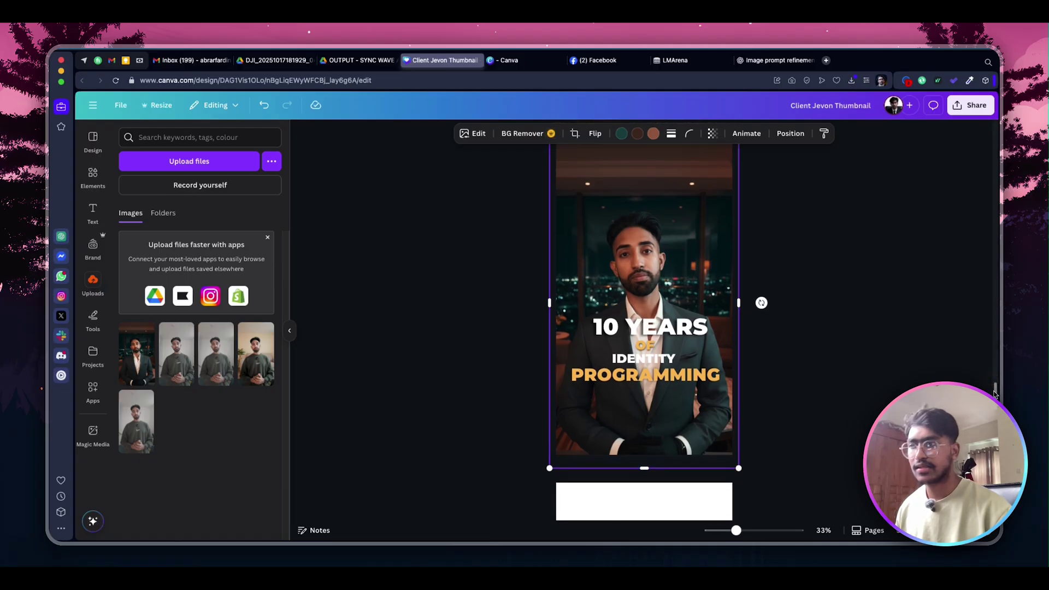
pyautogui.click(790, 133)
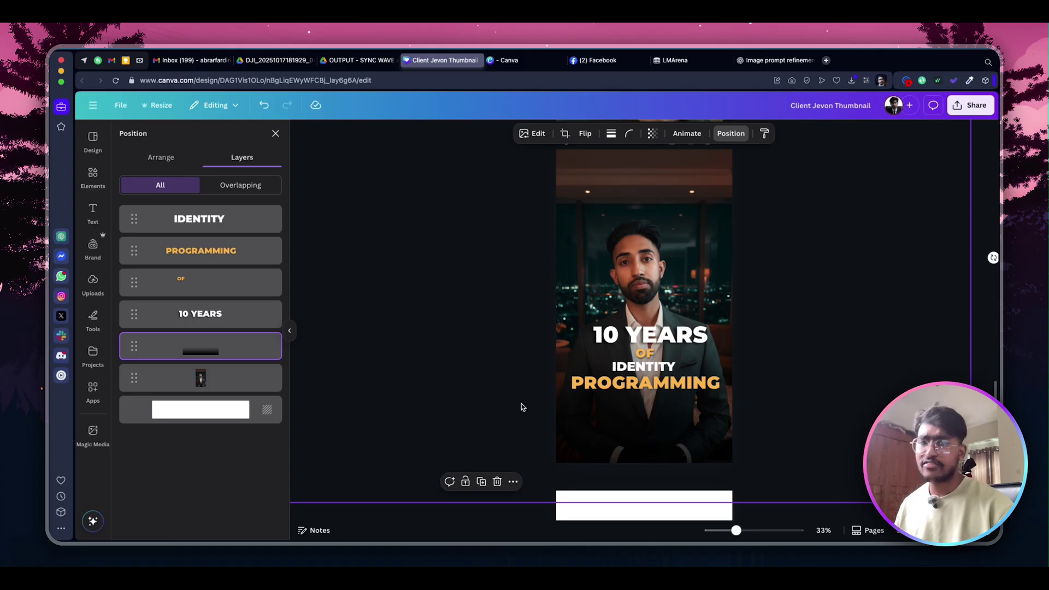
pyautogui.press('BackSpace')
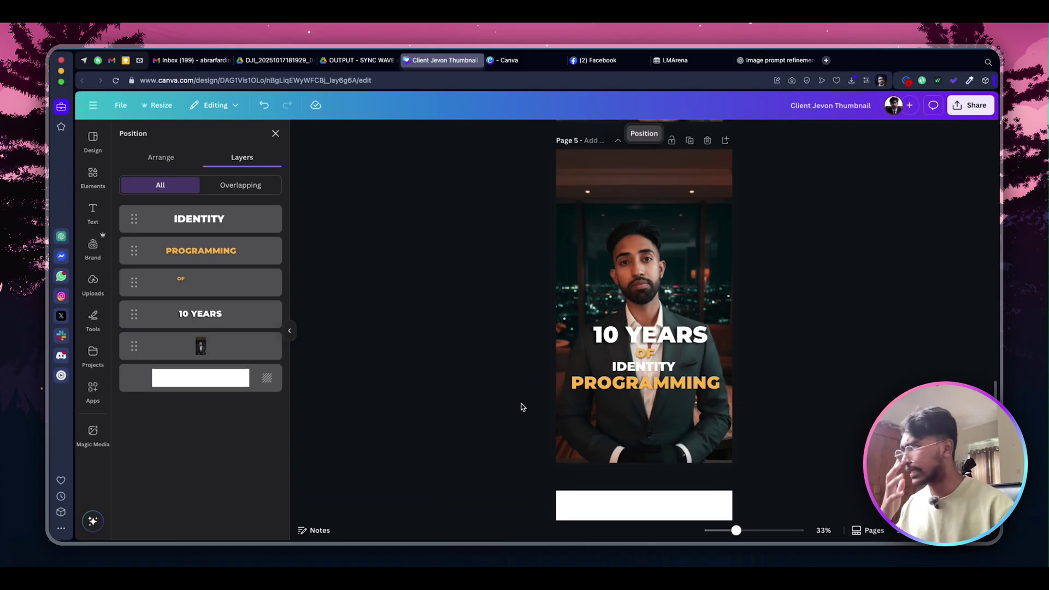
# Search the graphics elements for "drop shadow" and add the rectangular gradient shadow to page 5.
pyautogui.click(92, 283)
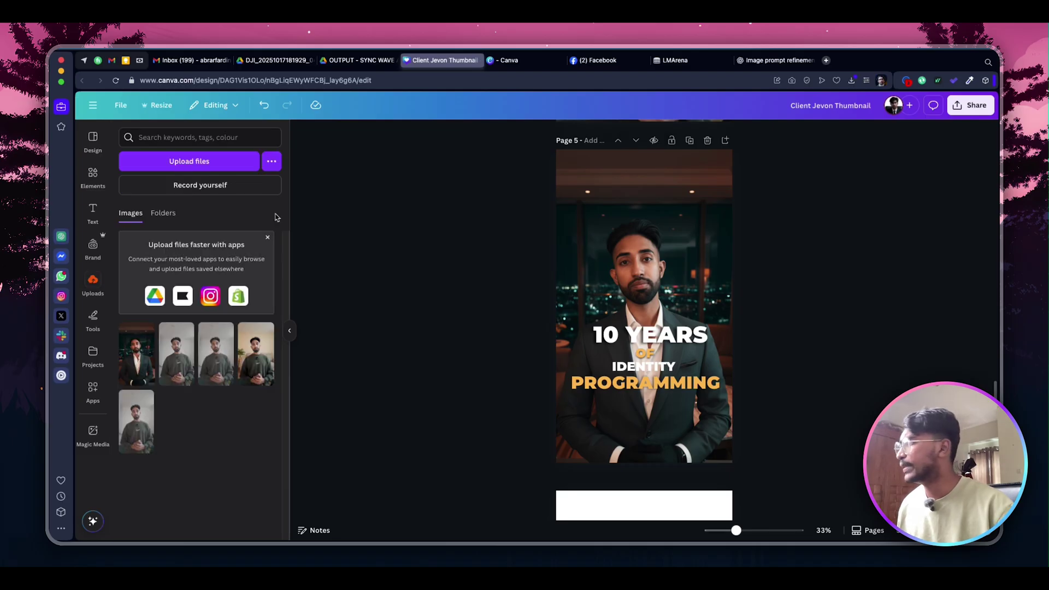
pyautogui.click(93, 174)
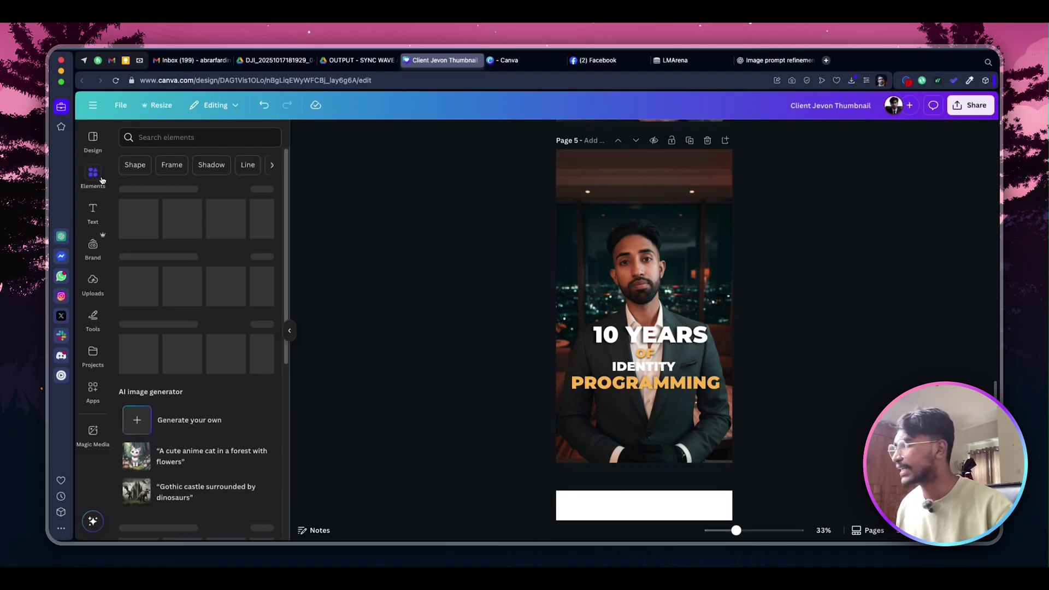
pyautogui.click(178, 139)
pyautogui.write('drop shadow')
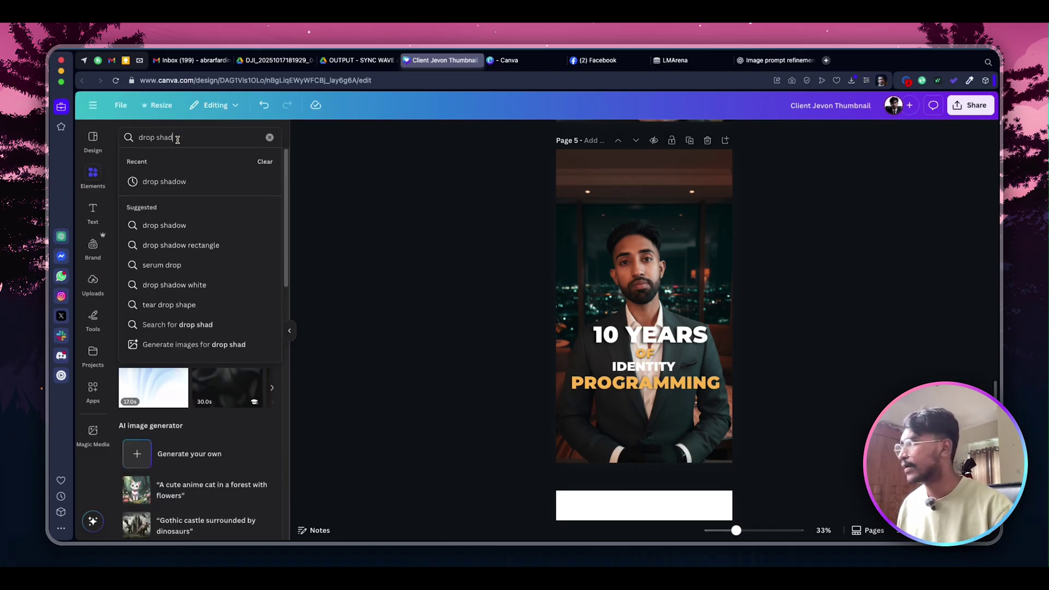
pyautogui.press('Return')
pyautogui.click(153, 164)
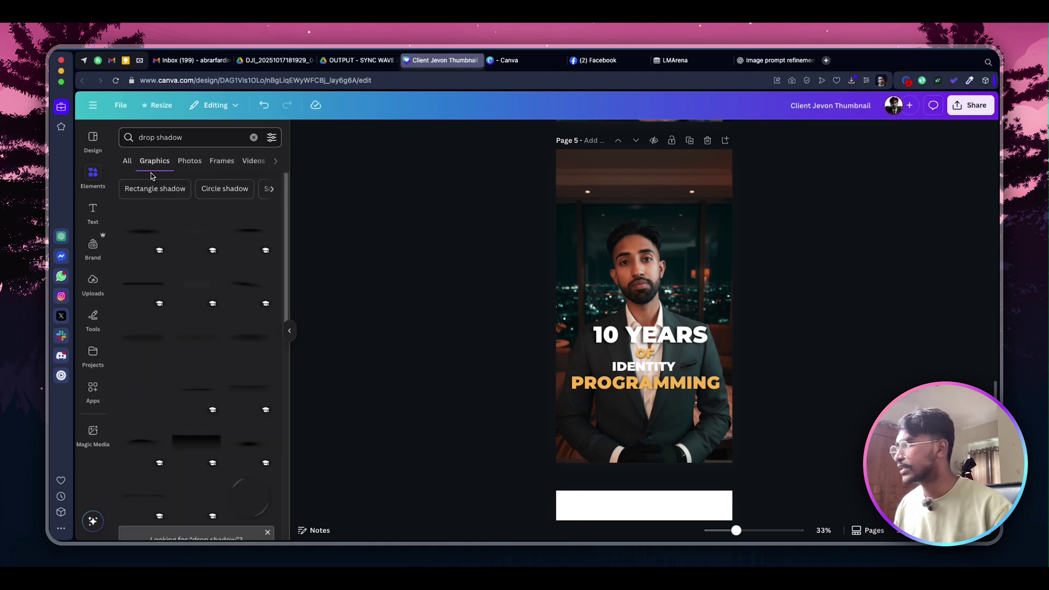
pyautogui.click(196, 443)
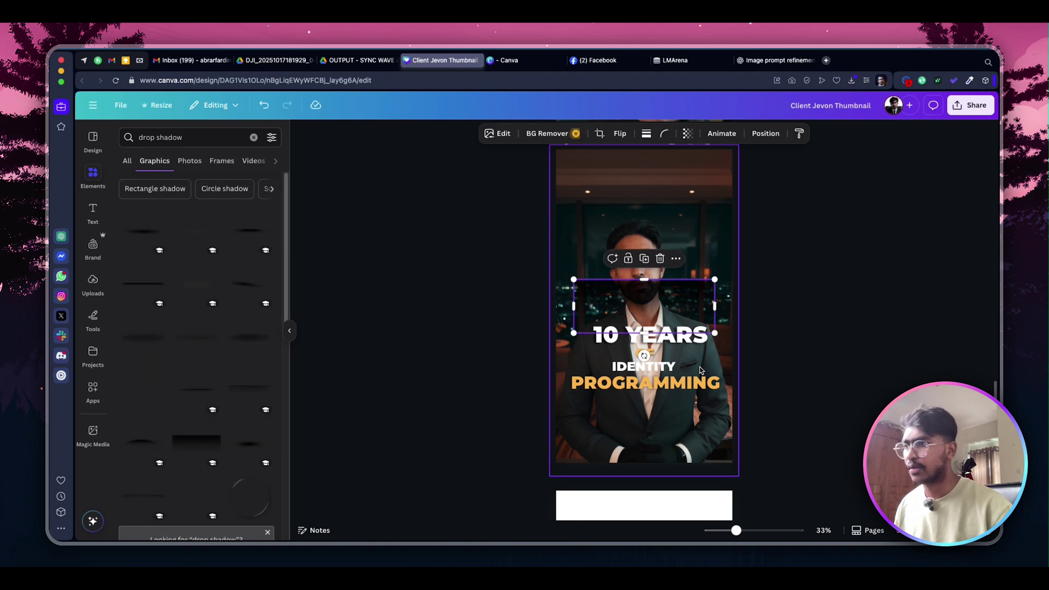
# Enlarge the gradient shadow well beyond the page's width and turn it upside down so it darkens towards the bottom.
pyautogui.moveTo(711, 334); pyautogui.dragTo(929, 467)
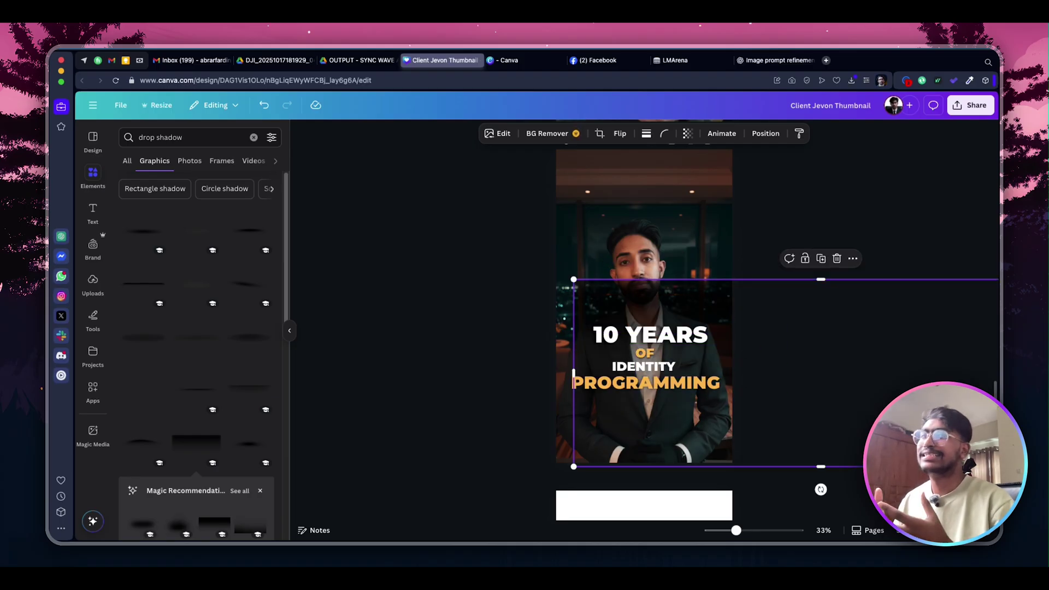
pyautogui.moveTo(824, 345); pyautogui.dragTo(672, 349)
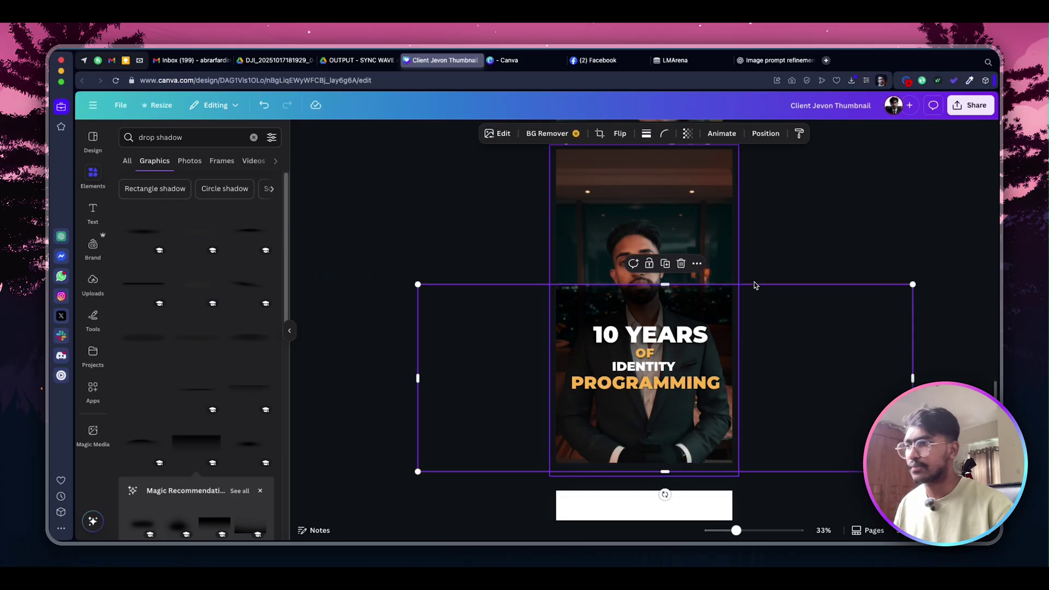
pyautogui.moveTo(803, 370); pyautogui.dragTo(737, 291)
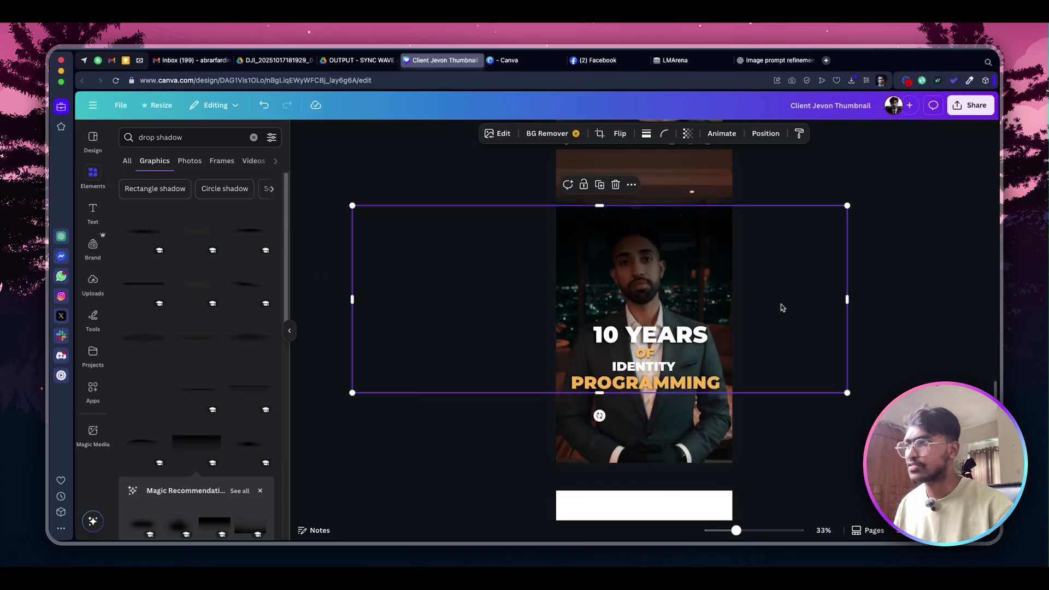
pyautogui.moveTo(599, 415); pyautogui.dragTo(598, 175)
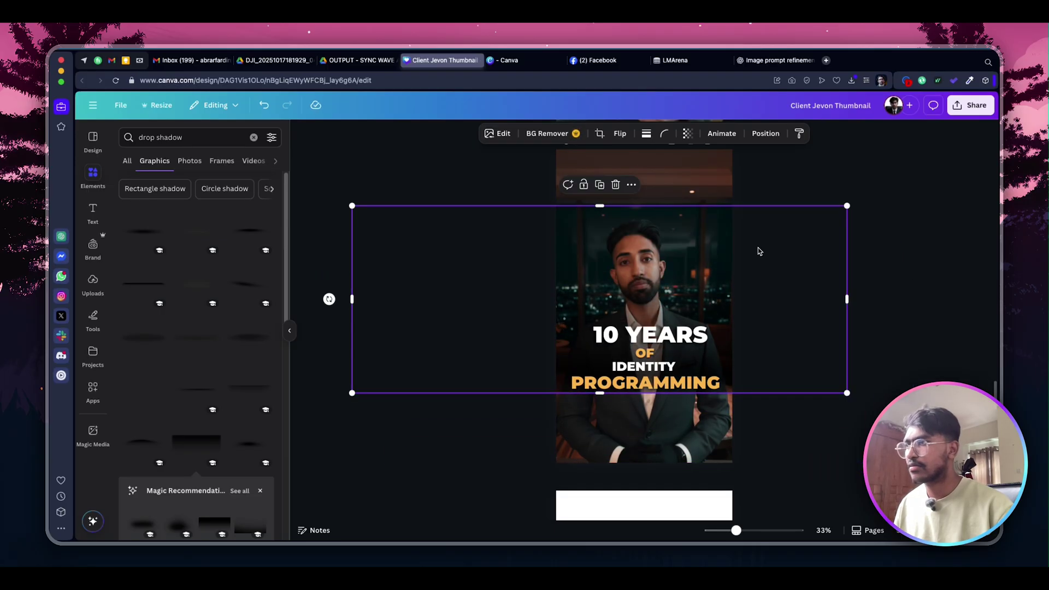
# Stretch the shadow taller and move it down so it starts around the subject's face, centred on the page.
pyautogui.moveTo(754, 244); pyautogui.dragTo(756, 365)
pyautogui.moveTo(607, 326); pyautogui.dragTo(607, 133)
pyautogui.moveTo(829, 357); pyautogui.dragTo(848, 253)
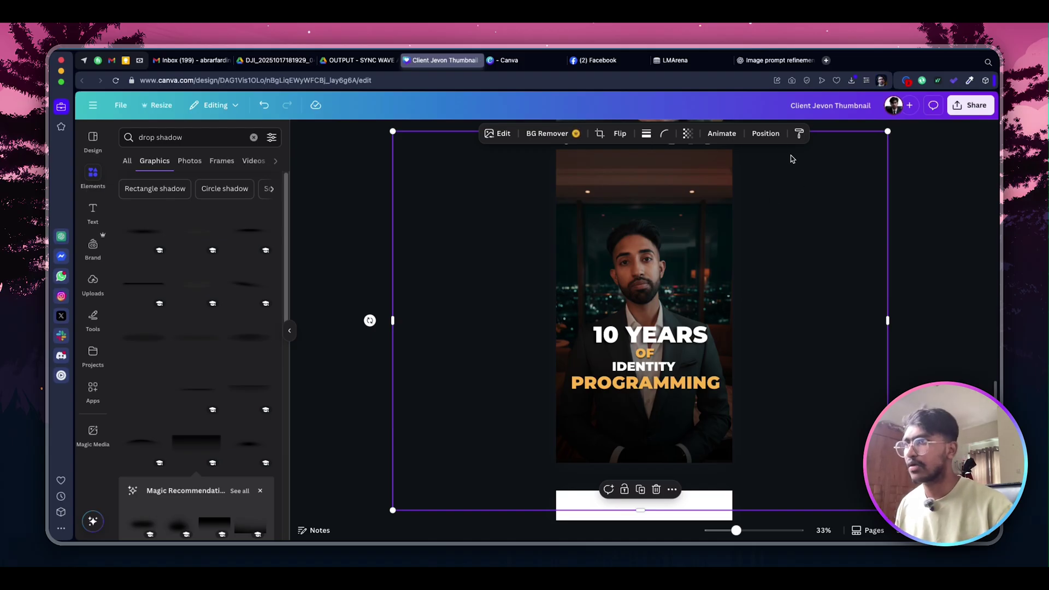
pyautogui.click(765, 133)
pyautogui.moveTo(807, 183); pyautogui.dragTo(814, 310)
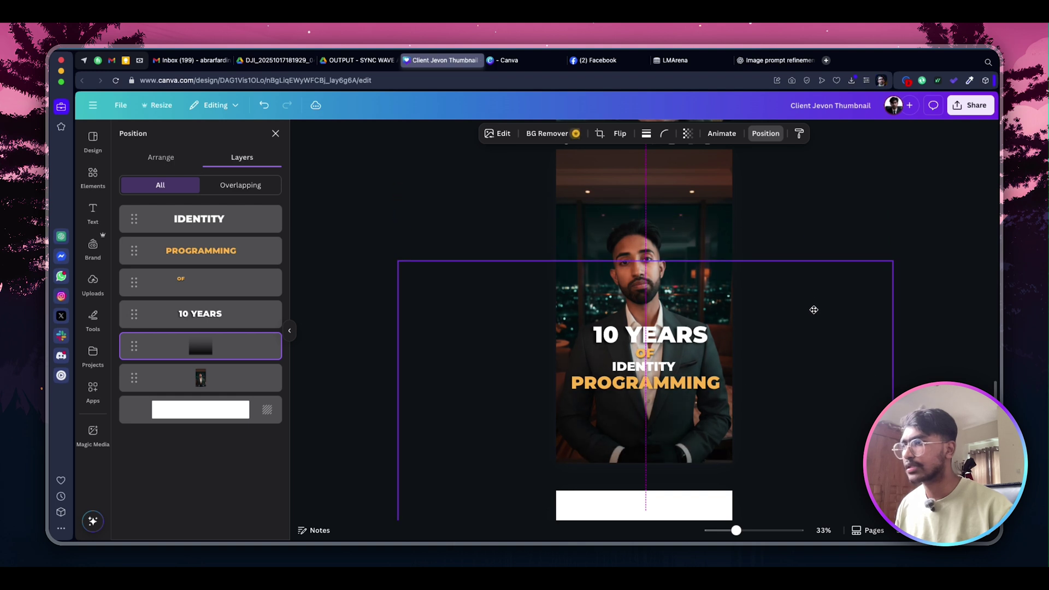
pyautogui.click(866, 190)
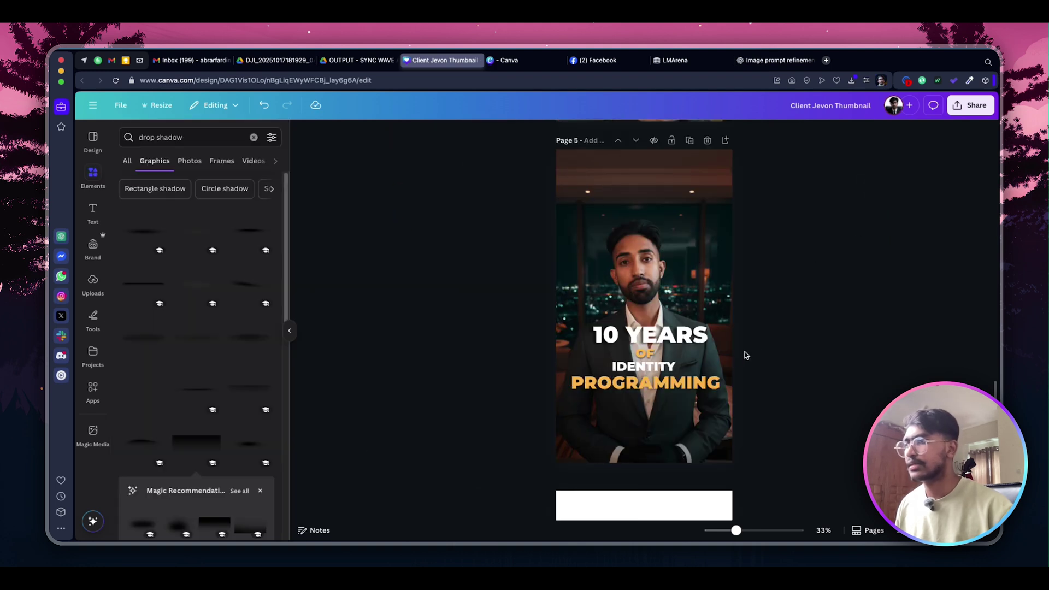
# Select the shadow by its layer and fine-tune its position over the lower part of the portrait, centred on the page.
pyautogui.click(725, 153)
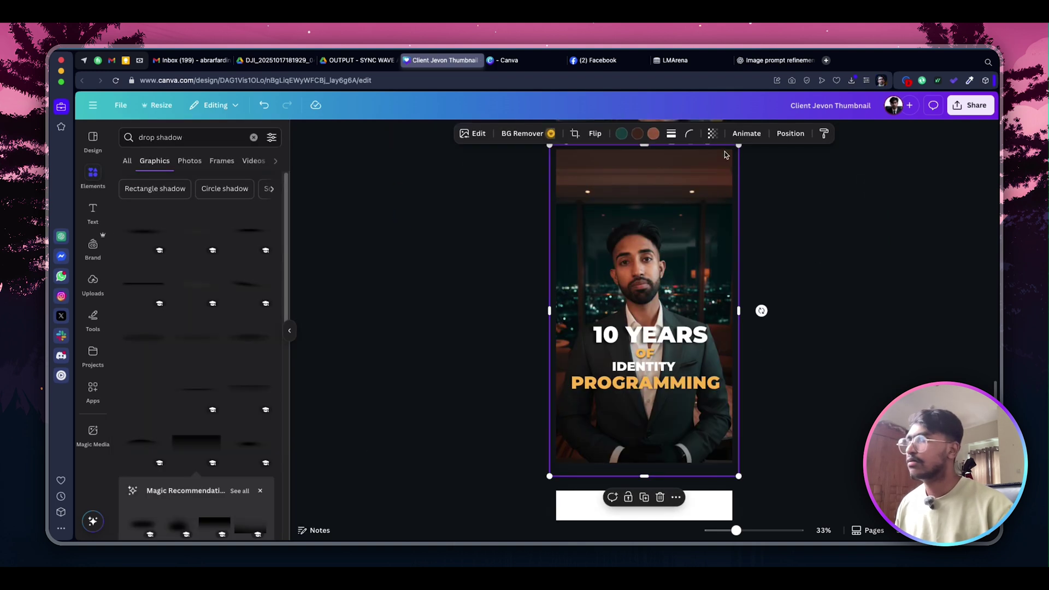
pyautogui.click(790, 133)
pyautogui.click(201, 347)
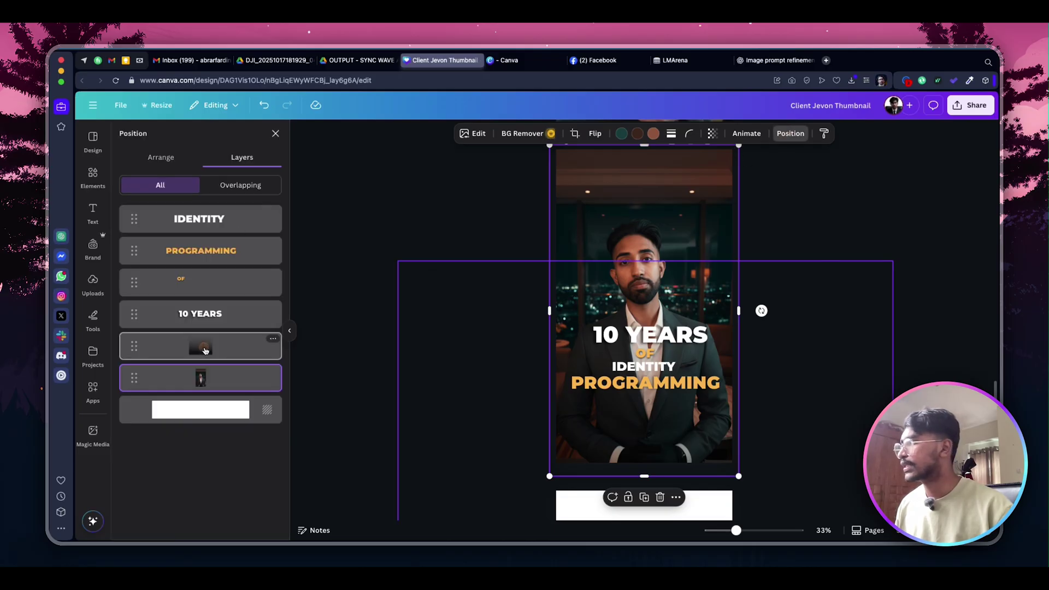
pyautogui.moveTo(555, 303); pyautogui.dragTo(568, 359)
pyautogui.moveTo(574, 278)
pyautogui.mouseDown()
pyautogui.moveTo(575, 314)
pyautogui.moveTo(575, 299)
pyautogui.mouseUp()
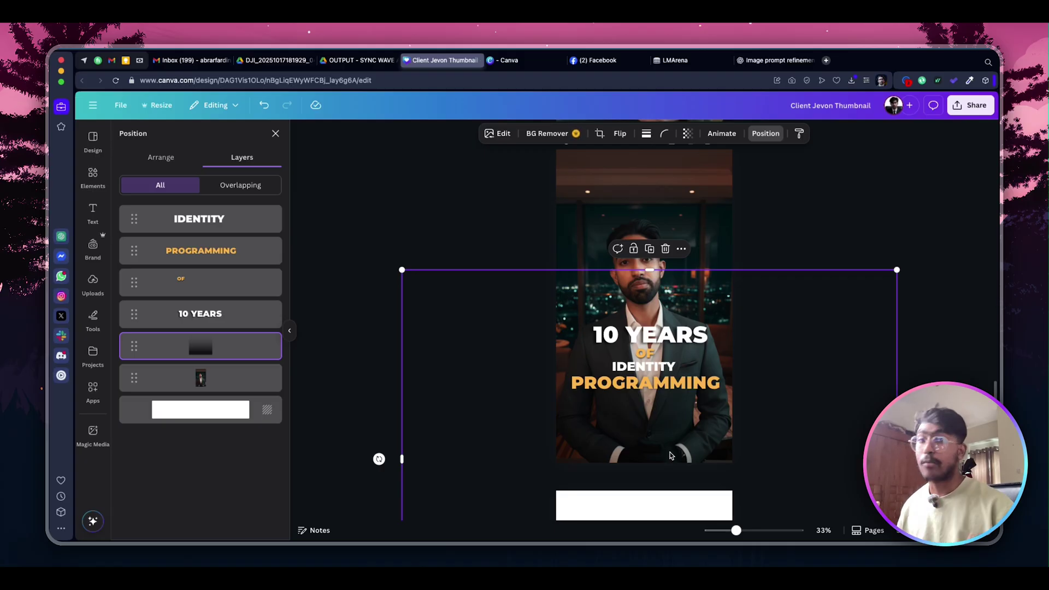
pyautogui.press('super+z')
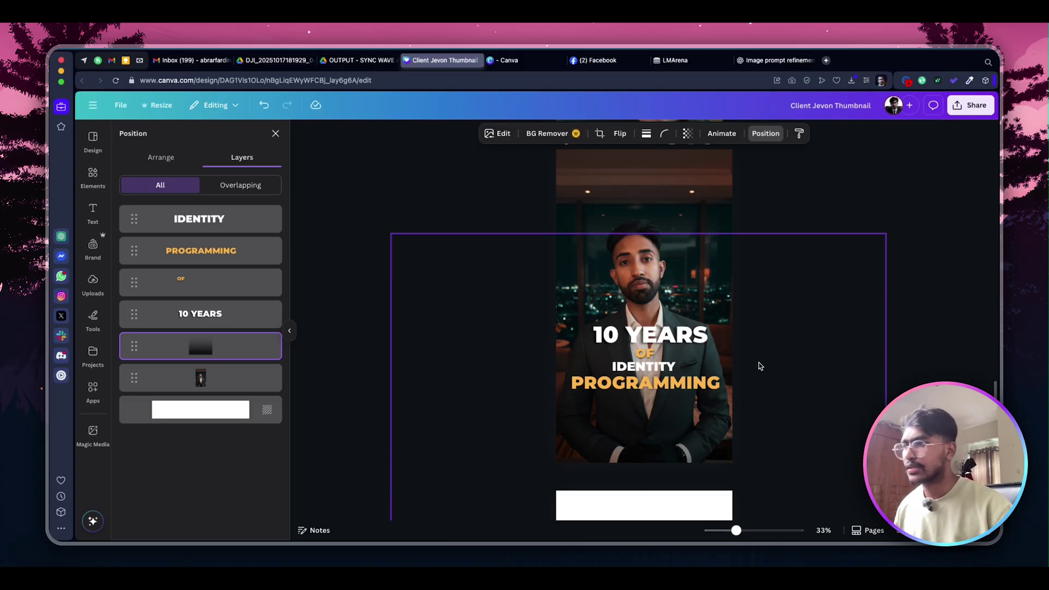
pyautogui.press('super+shift+z')
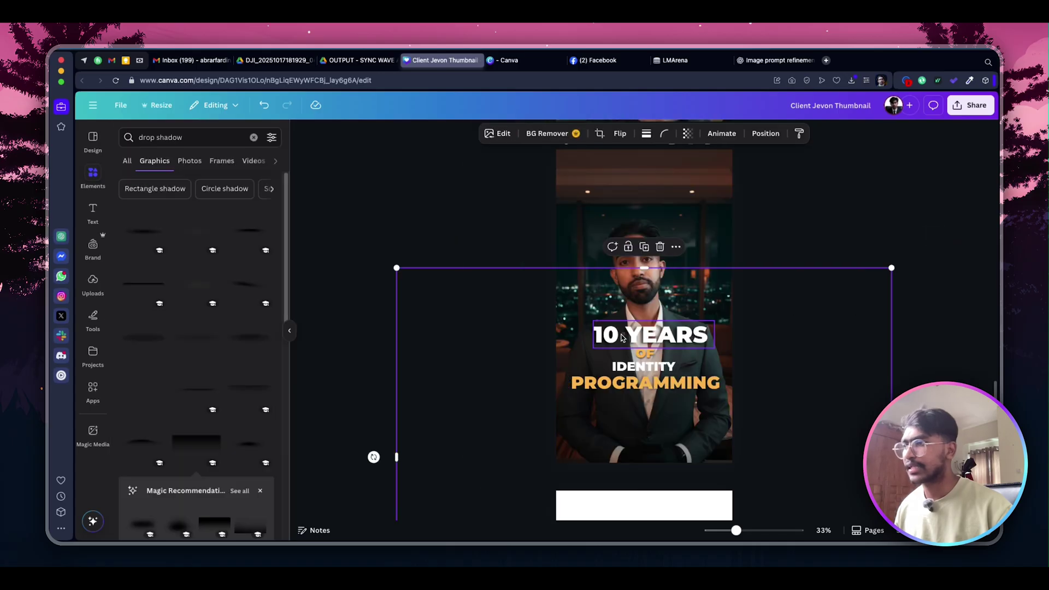
# Replace the four title lines on page 5 with "A DAY", "IN", "MY" and "LIFE".
pyautogui.doubleClick(624, 338)
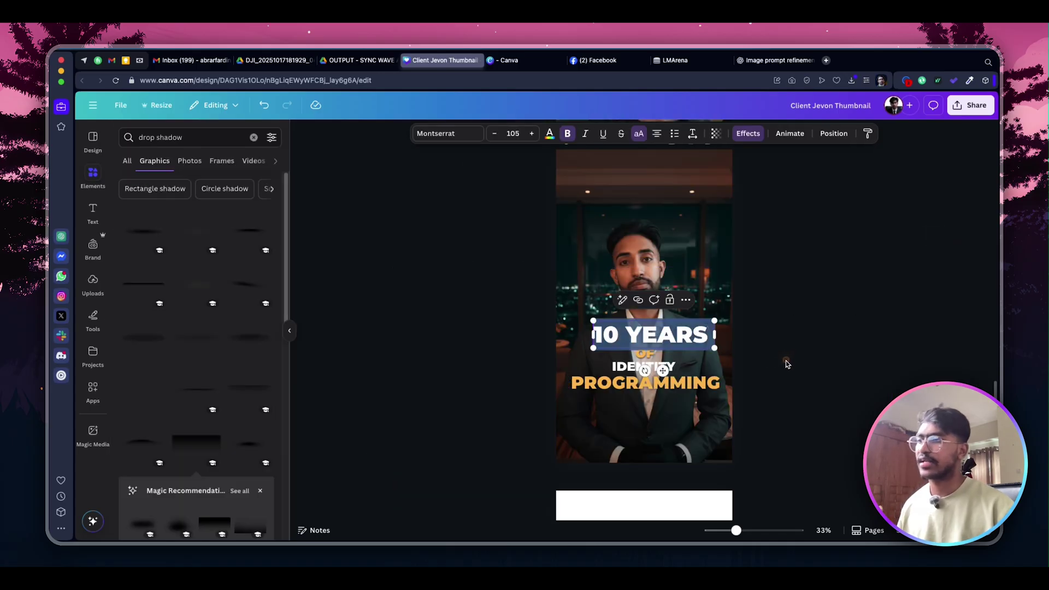
pyautogui.click(787, 364)
pyautogui.click(650, 367)
pyautogui.doubleClick(704, 332)
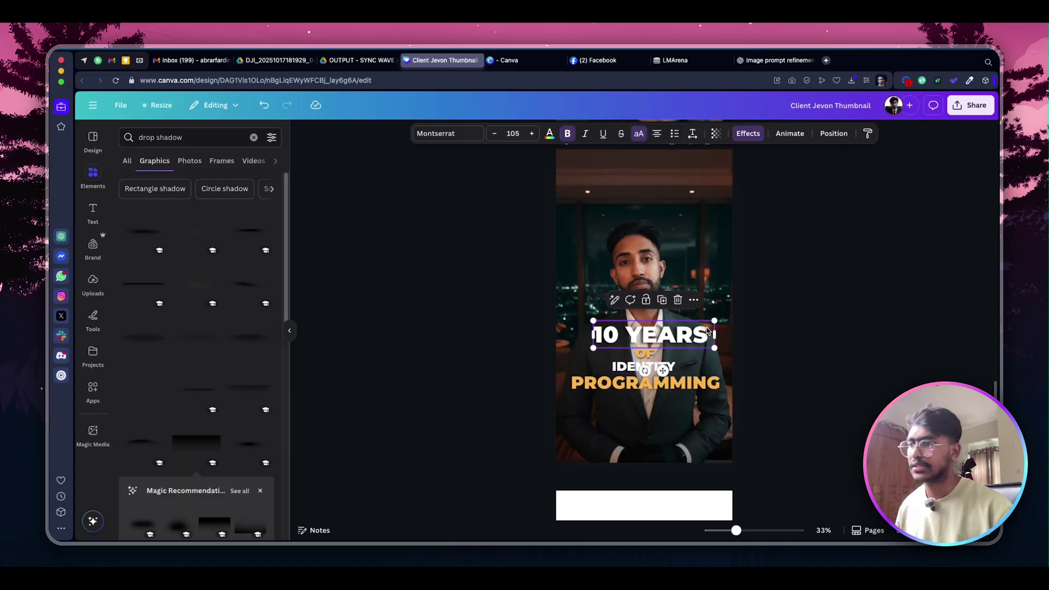
pyautogui.hotkey('ctrl', 'z')
pyautogui.hotkey('ctrl', 'z')
pyautogui.hotkey('ctrl', 'z')
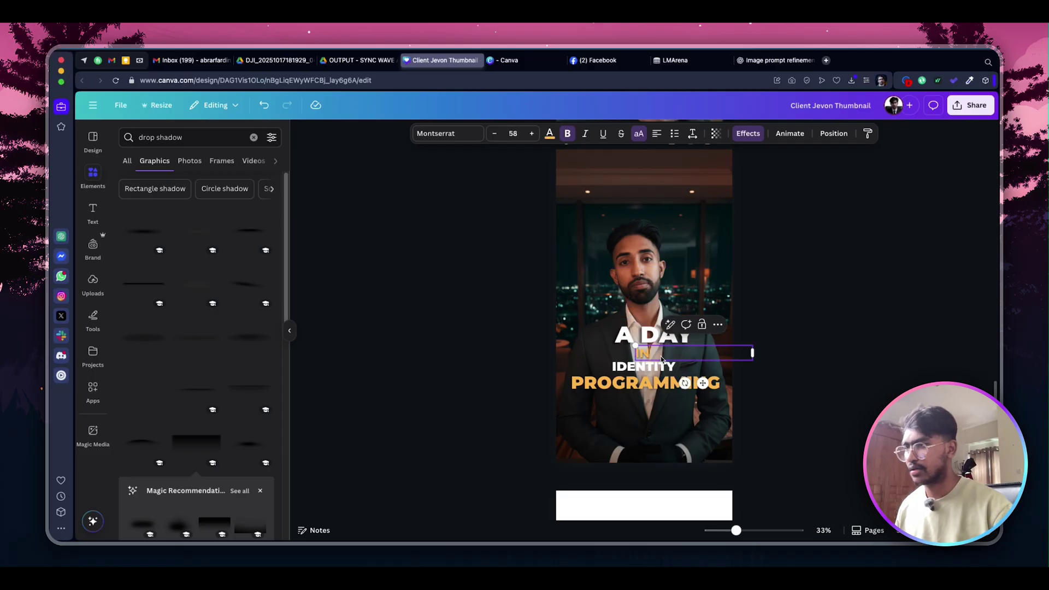
pyautogui.hotkey('ctrl', 'z')
pyautogui.hotkey('ctrl', 'z')
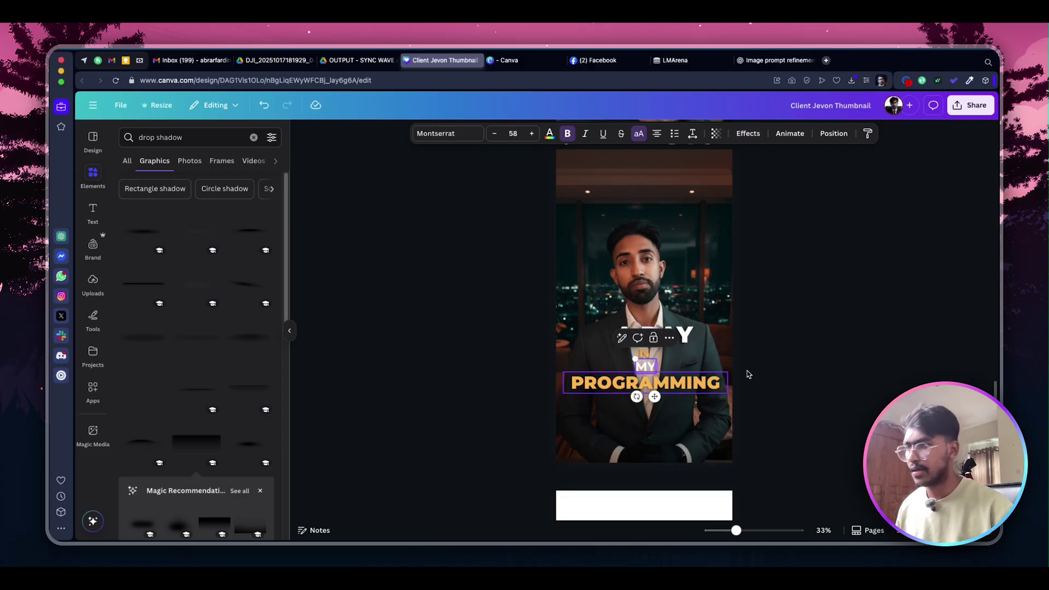
pyautogui.hotkey('ctrl', 'z')
pyautogui.hotkey('ctrl', 'z')
pyautogui.hotkey('ctrl', 'z')
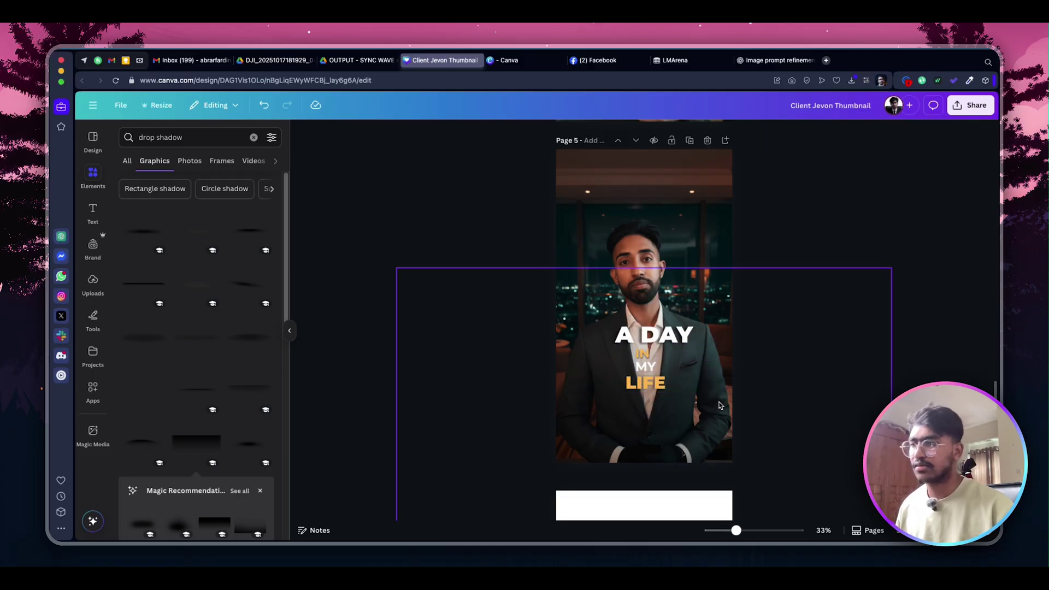
# Try a new title layout with "A DAY" and "LIFE" shifted towards the page's left margin and "MY" enlarged to size 193.
pyautogui.click(581, 378)
pyautogui.hotkey('ctrl', 'z')
pyautogui.hotkey('ctrl', 'z')
pyautogui.hotkey('ctrl', 'z')
pyautogui.hotkey('ctrl', 'z')
pyautogui.hotkey('ctrl', 'z')
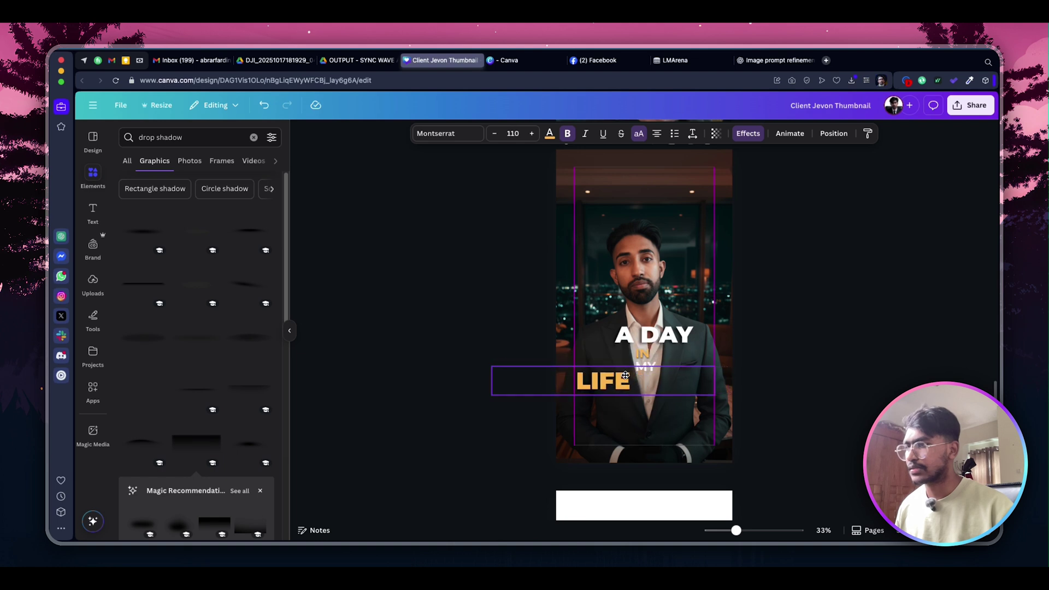
pyautogui.hotkey('ctrl', 'shift', 'z')
pyautogui.hotkey('ctrl', 'shift', 'z')
pyautogui.hotkey('ctrl', 'shift', 'z')
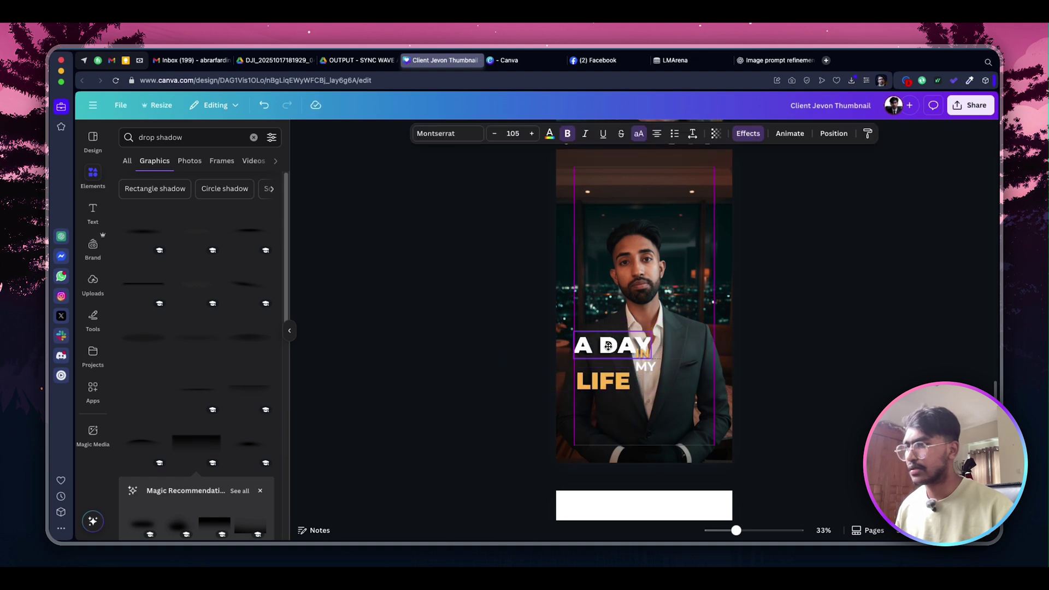
pyautogui.hotkey('ctrl', 'z')
pyautogui.hotkey('ctrl', 'z')
pyautogui.hotkey('ctrl', 'z')
pyautogui.hotkey('ctrl', 'z')
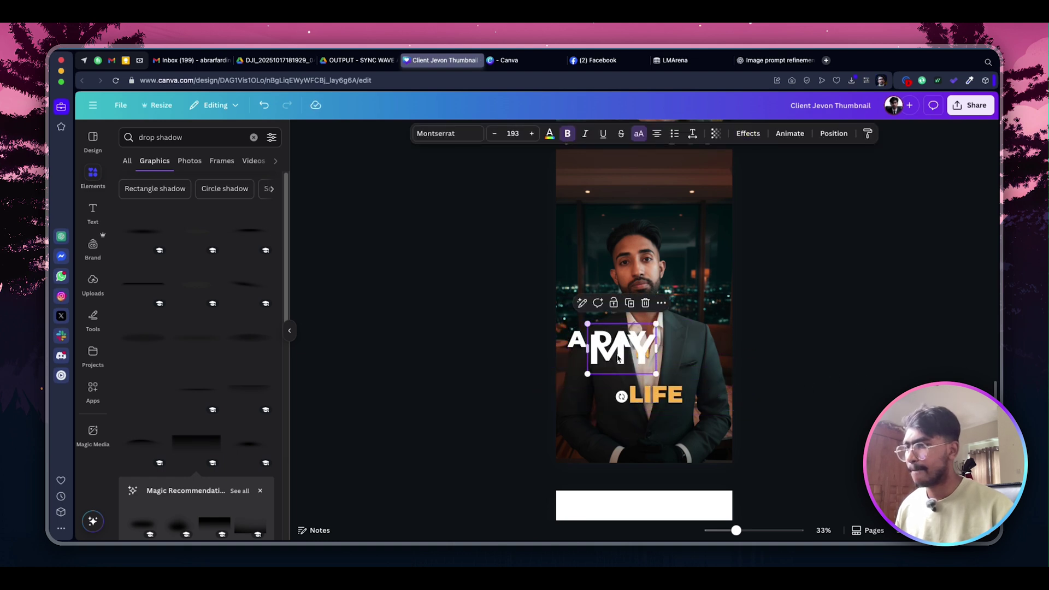
# Delete all the title text lines from page 5.
pyautogui.hotkey('ctrl', 'shift', 'z')
pyautogui.hotkey('ctrl', 'shift', 'z')
pyautogui.press('BackSpace')
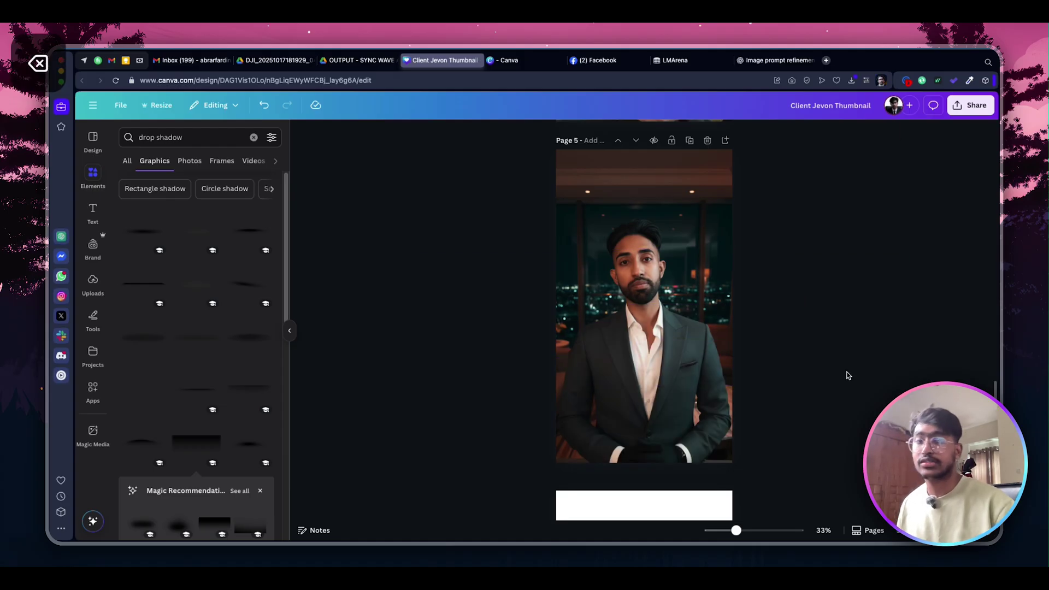
# Duplicate the orange "CREATE A NEW IDENTITY" title from page 4 and move the copy onto page 5.
pyautogui.scroll(5, 848, 376)
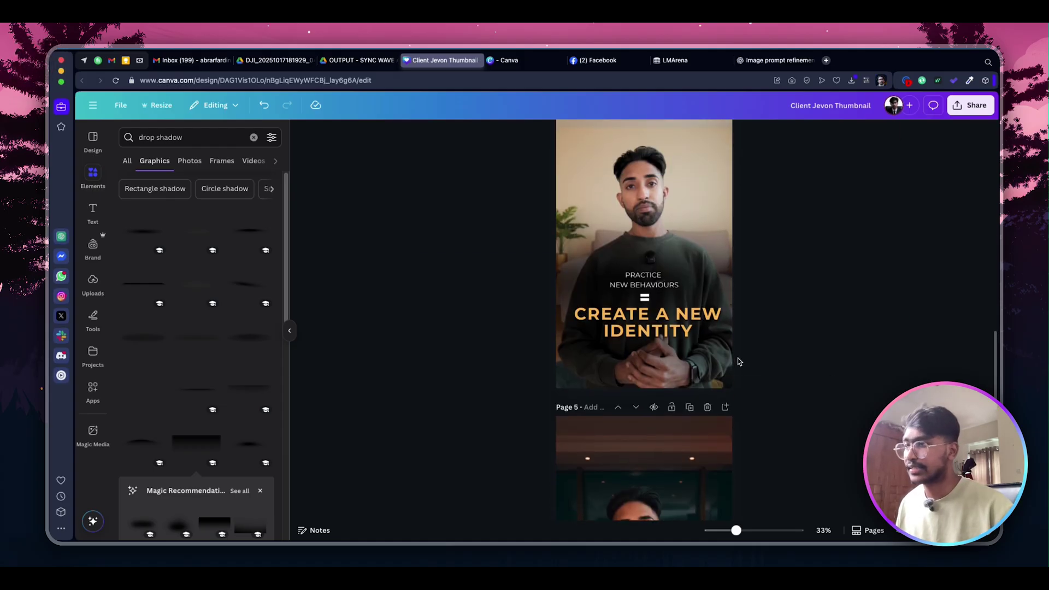
pyautogui.click(689, 330)
pyautogui.press('super+c')
pyautogui.press('super+v')
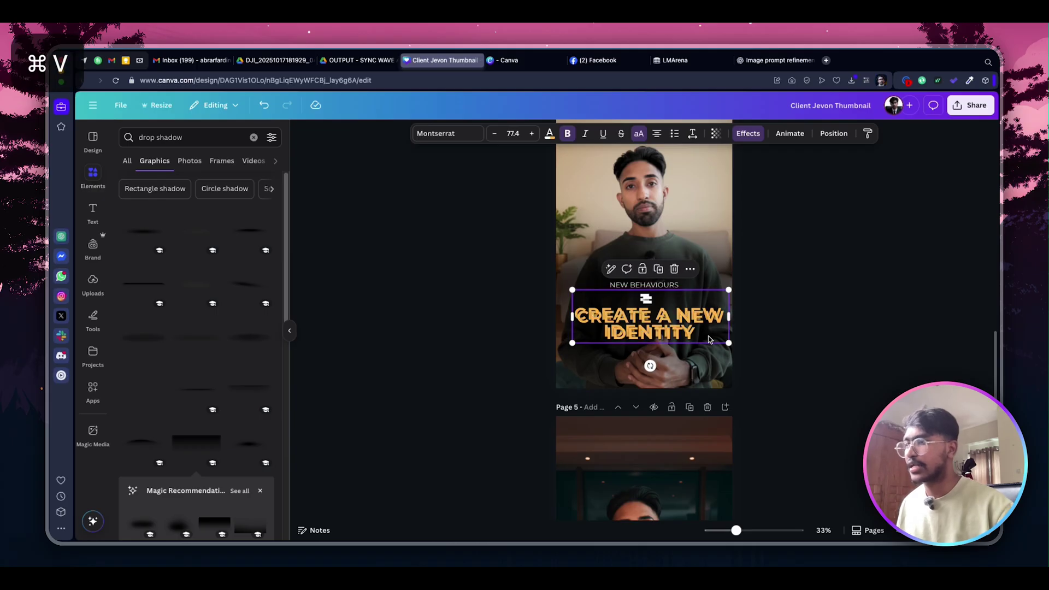
pyautogui.scroll(-3, 708, 339)
pyautogui.moveTo(650, 227); pyautogui.dragTo(650, 478)
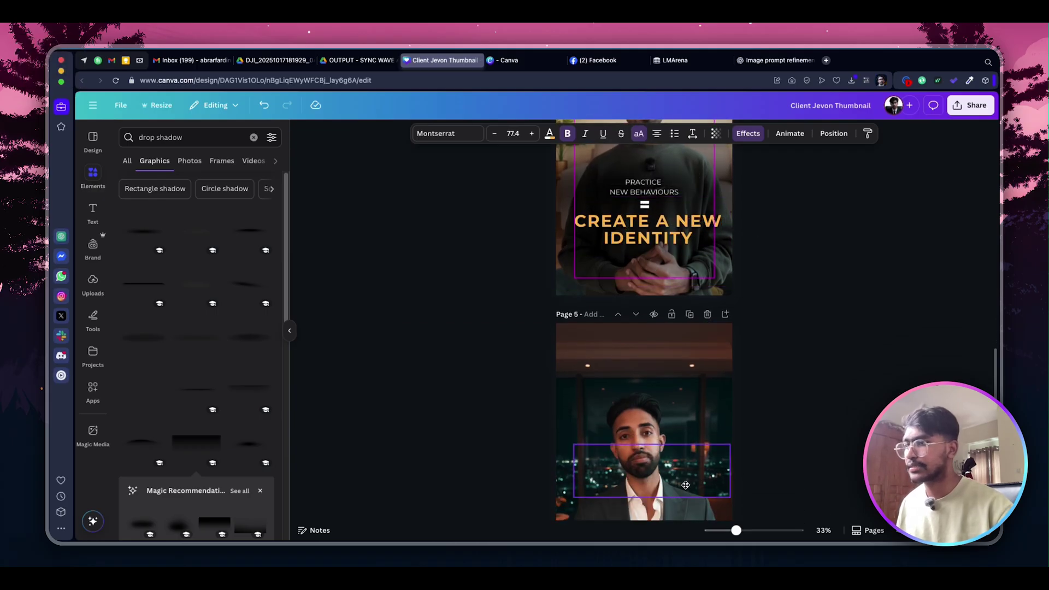
# Remove the equals sign from the copied title and place the text centred over the subject's chest.
pyautogui.scroll(-1, 687, 488)
pyautogui.scroll(-4, 687, 489)
pyautogui.moveTo(669, 338); pyautogui.dragTo(666, 399)
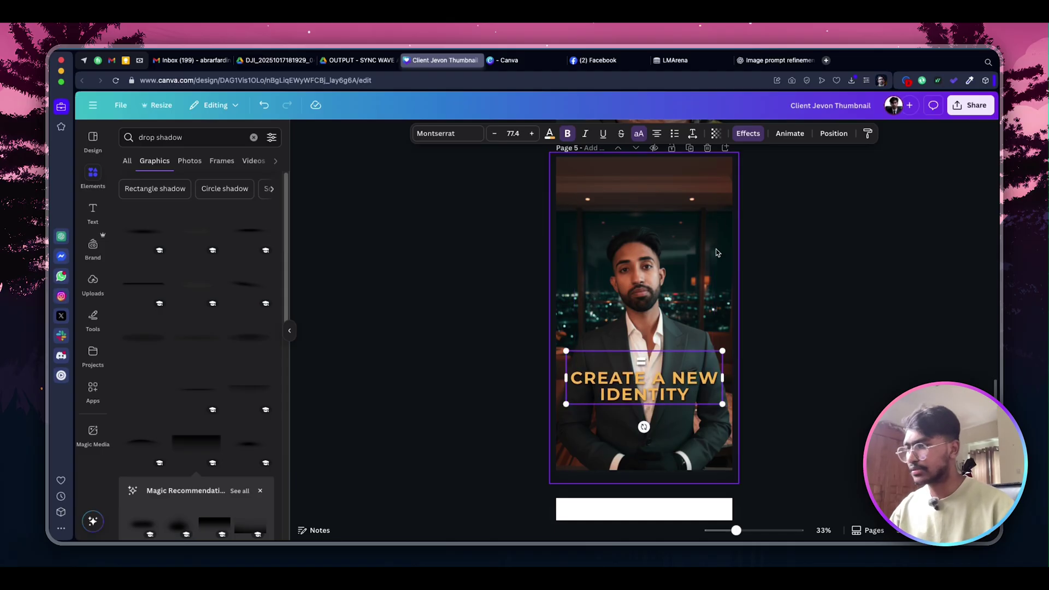
pyautogui.click(641, 361)
pyautogui.moveTo(685, 387); pyautogui.dragTo(675, 360)
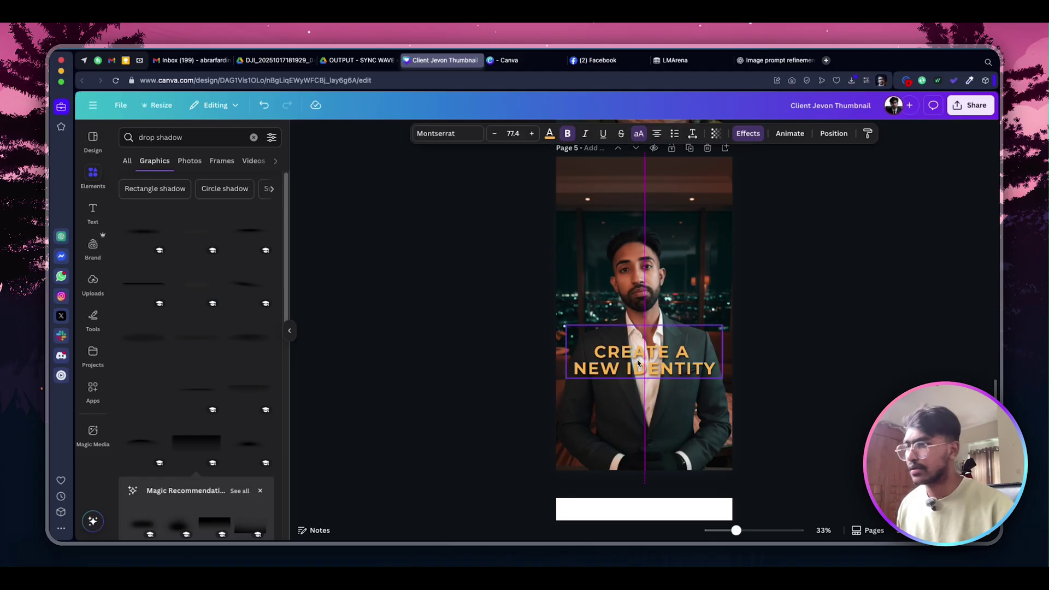
# Break the title into four lines with one word each: "CREATE", "A", "NEW" and "IDENTITY".
pyautogui.click(685, 365)
pyautogui.press('Return')
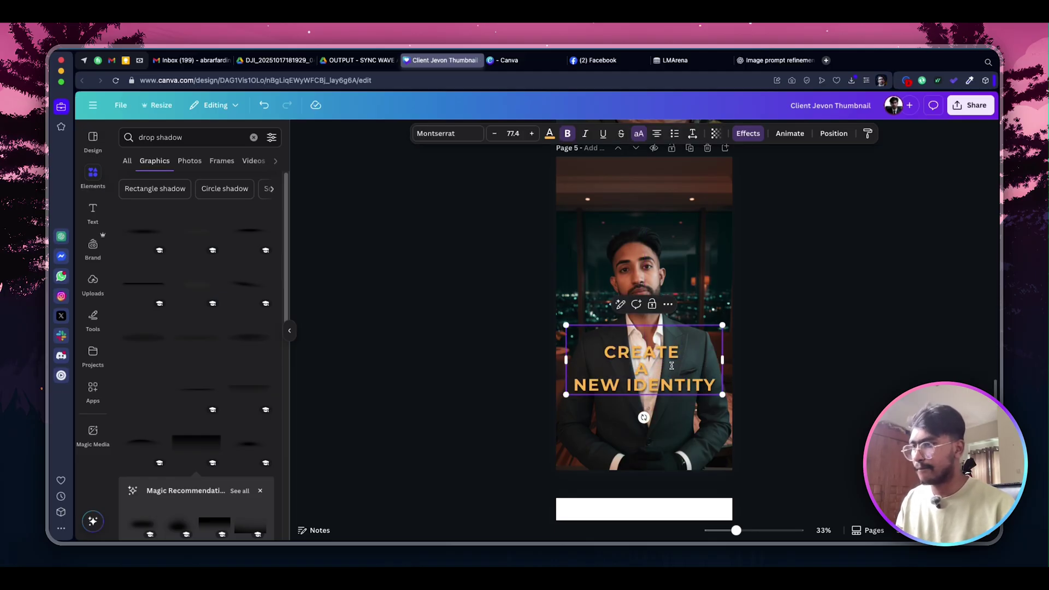
pyautogui.click(627, 388)
pyautogui.press('Return')
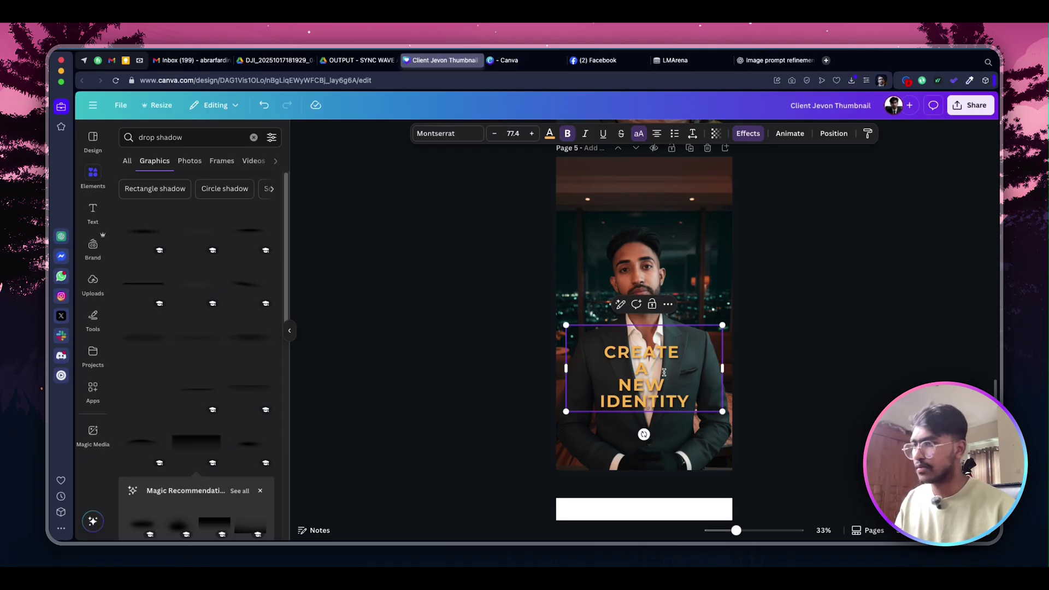
# Set the whole title in the Futura font and colour it white.
pyautogui.press('super+a')
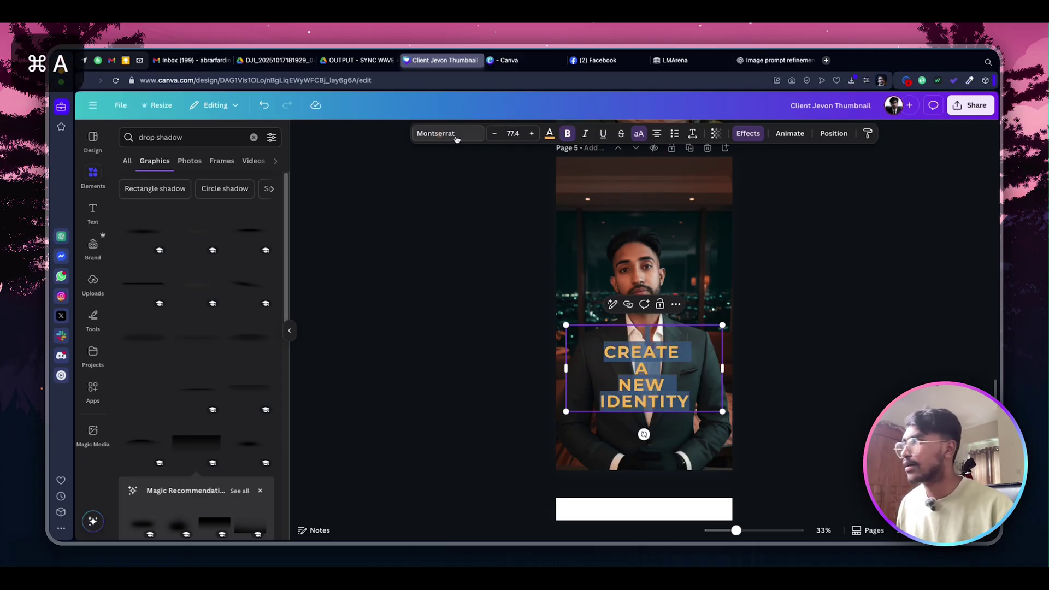
pyautogui.click(466, 137)
pyautogui.click(209, 180)
pyautogui.write('futu')
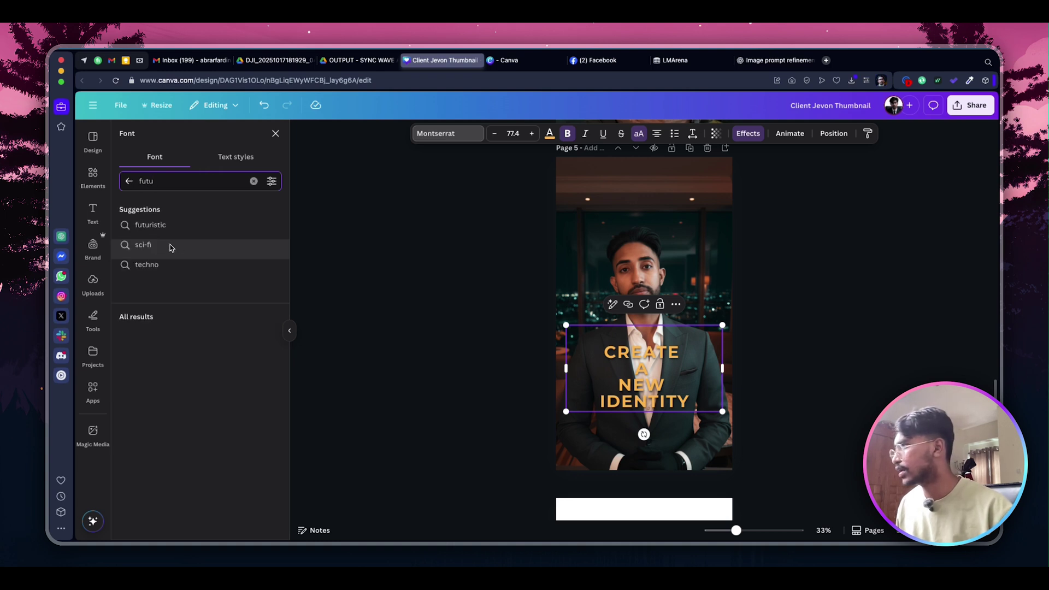
pyautogui.click(244, 318)
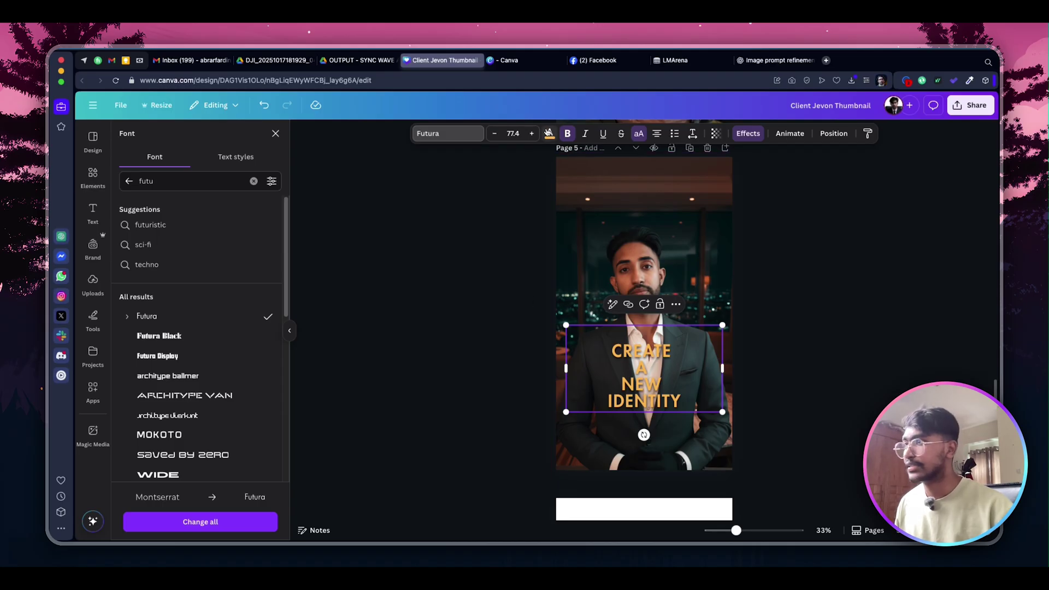
pyautogui.click(548, 134)
pyautogui.click(200, 206)
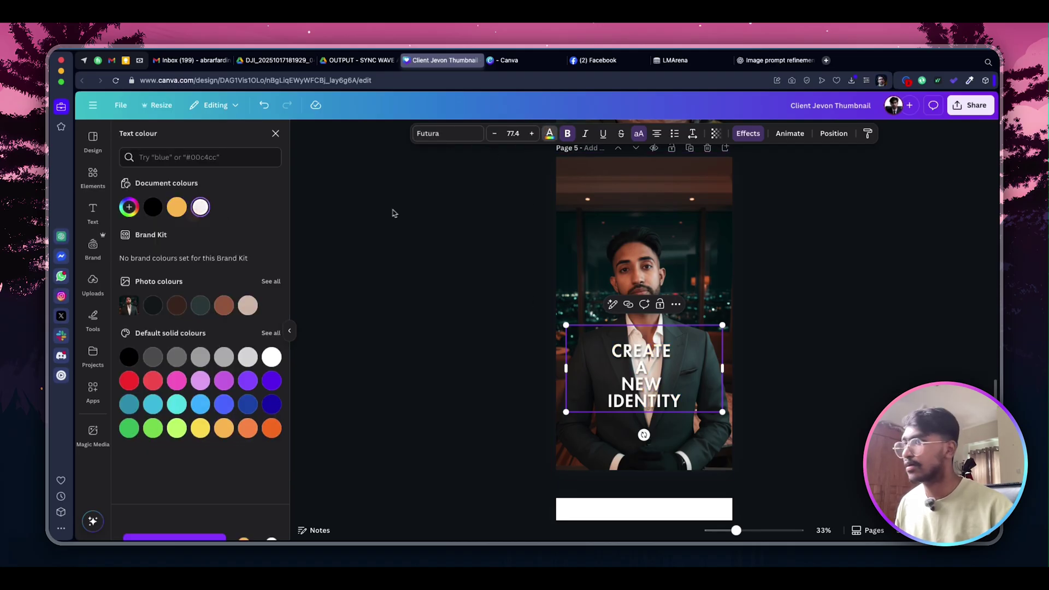
# Apply the Neon text effect to the title with an intensity of 36.
pyautogui.click(749, 135)
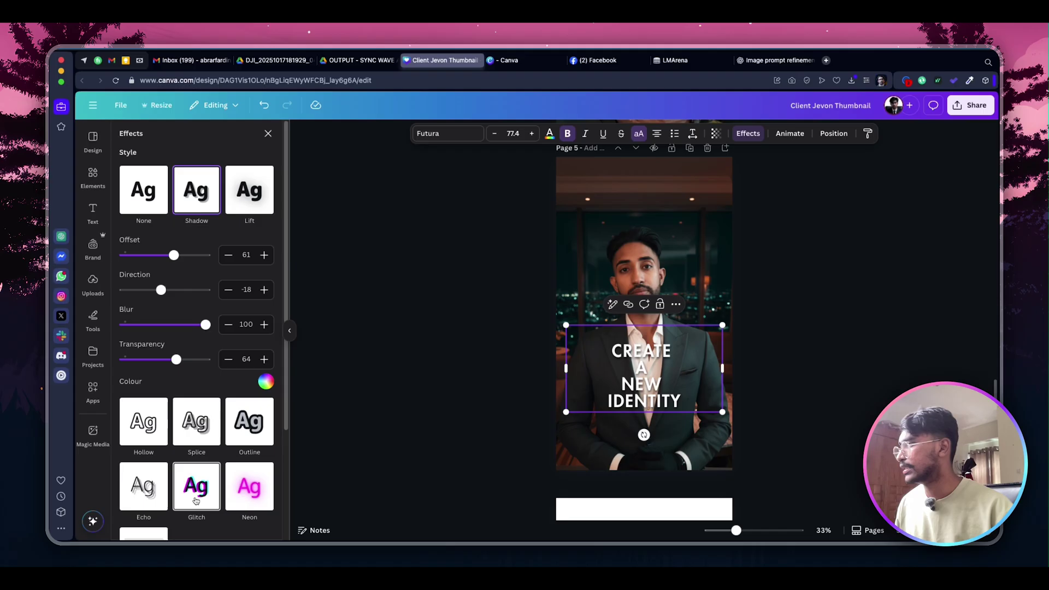
pyautogui.click(248, 503)
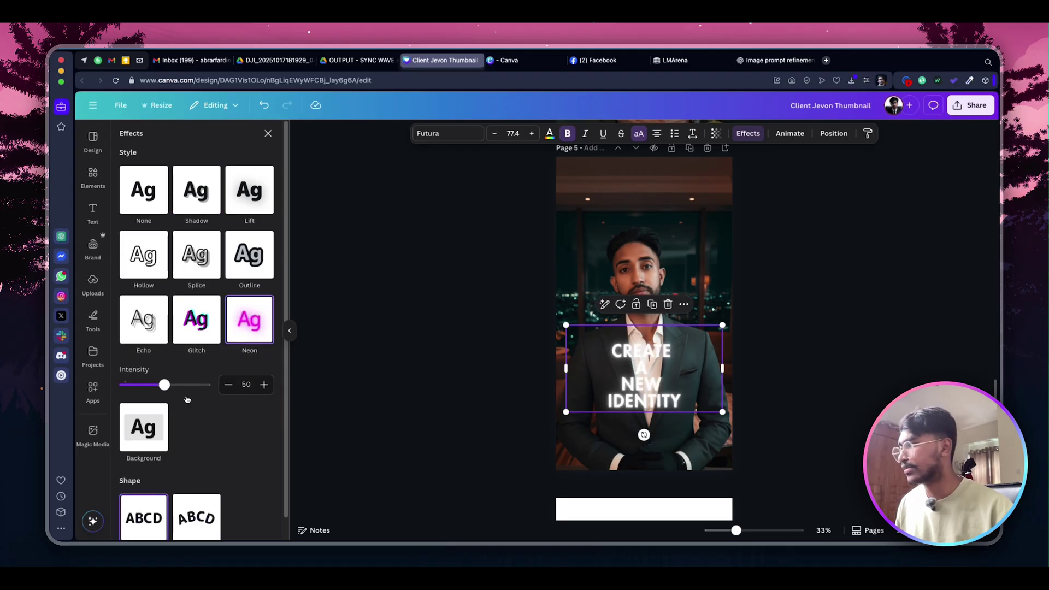
pyautogui.moveTo(207, 391); pyautogui.dragTo(178, 398)
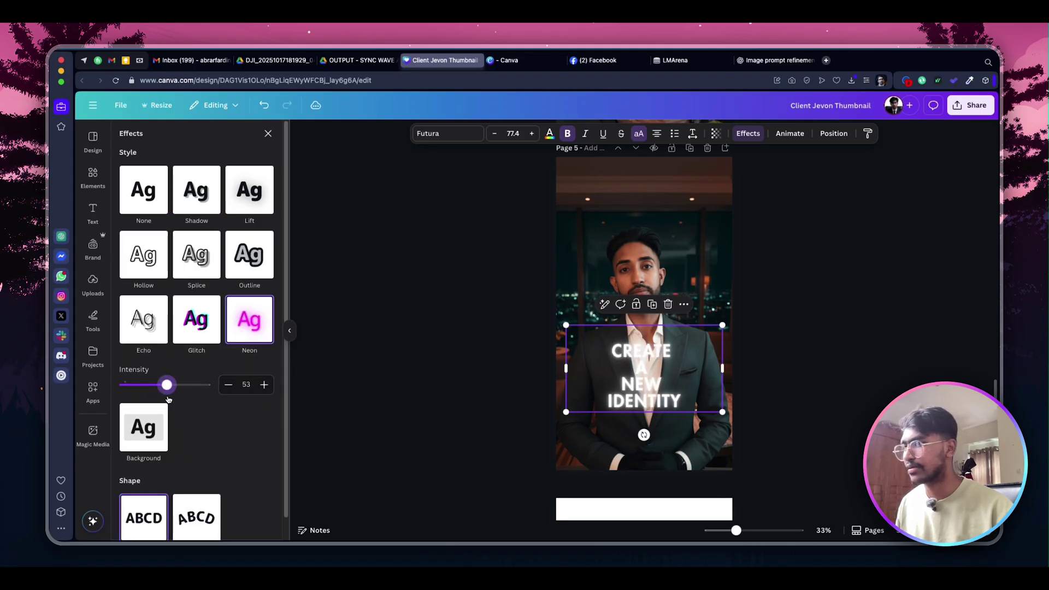
pyautogui.click(793, 360)
# Widen the title's text box beyond the page, enlarge the text to size 95.6 and centre it on the page.
pyautogui.click(704, 382)
pyautogui.moveTo(705, 382); pyautogui.dragTo(804, 368)
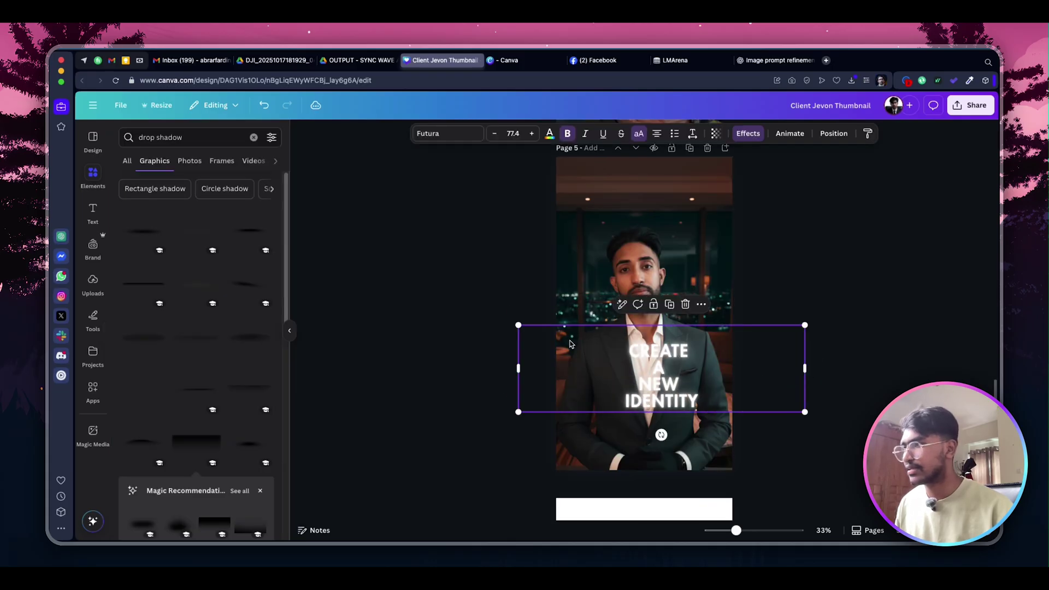
pyautogui.moveTo(519, 325); pyautogui.dragTo(451, 304)
pyautogui.moveTo(730, 366); pyautogui.dragTo(746, 383)
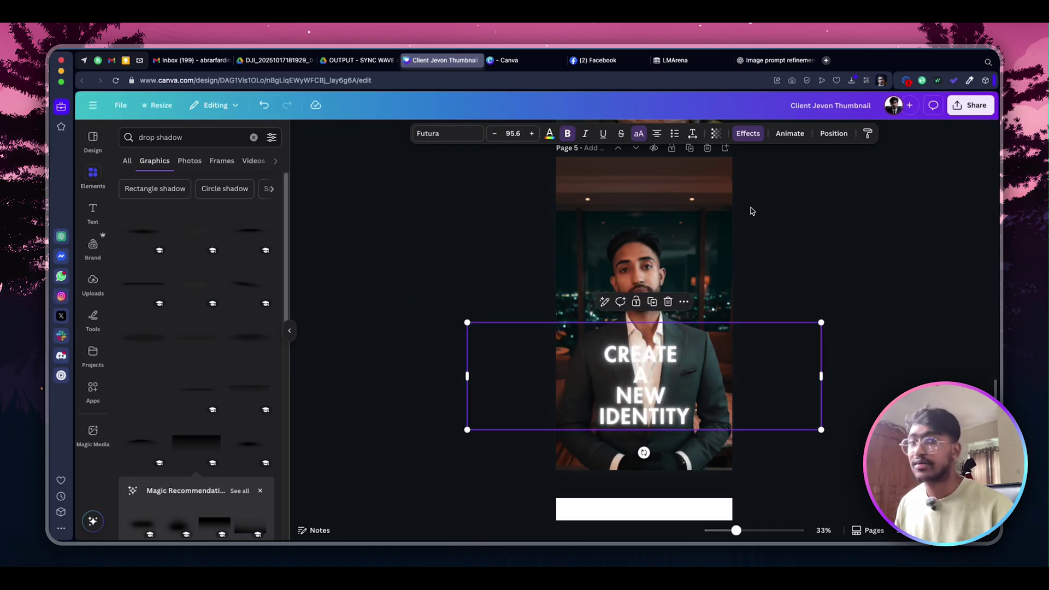
# Change the title's effect to Background with roundness 20, spread 16 and transparency 31.
pyautogui.click(748, 134)
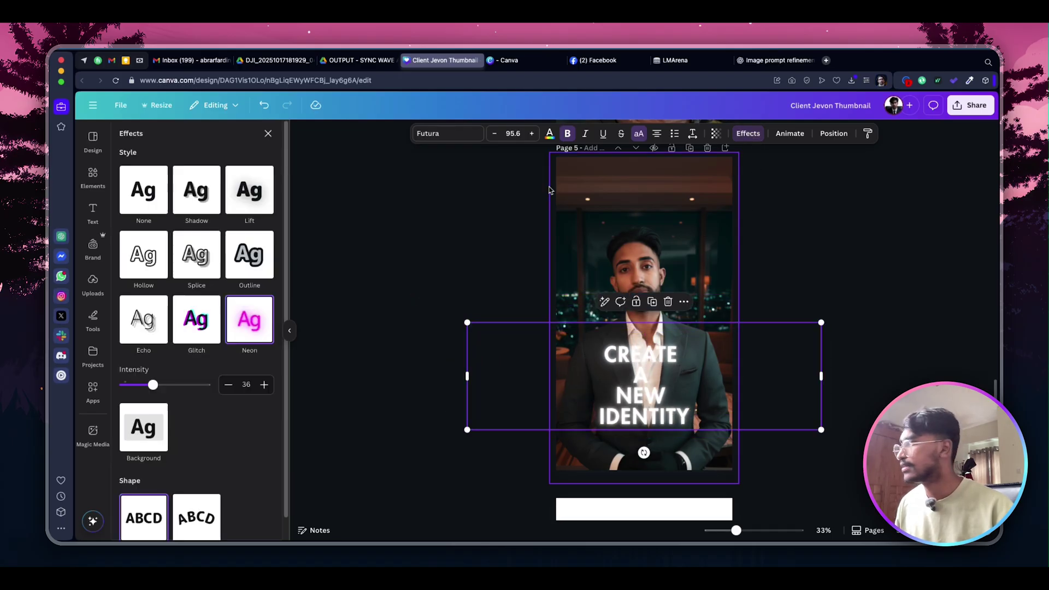
pyautogui.click(134, 188)
pyautogui.click(196, 190)
pyautogui.click(249, 422)
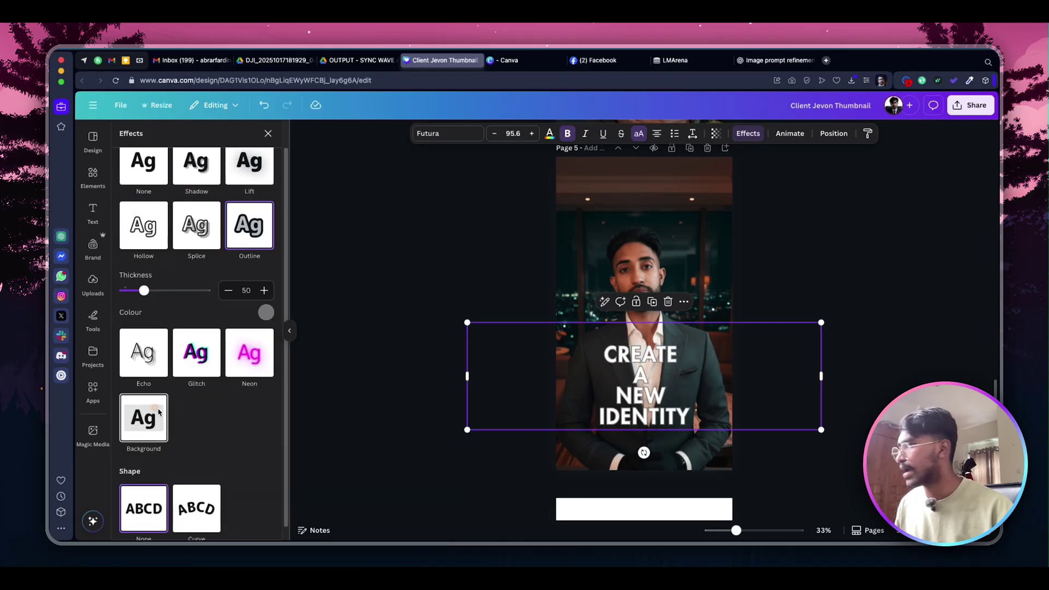
pyautogui.click(159, 413)
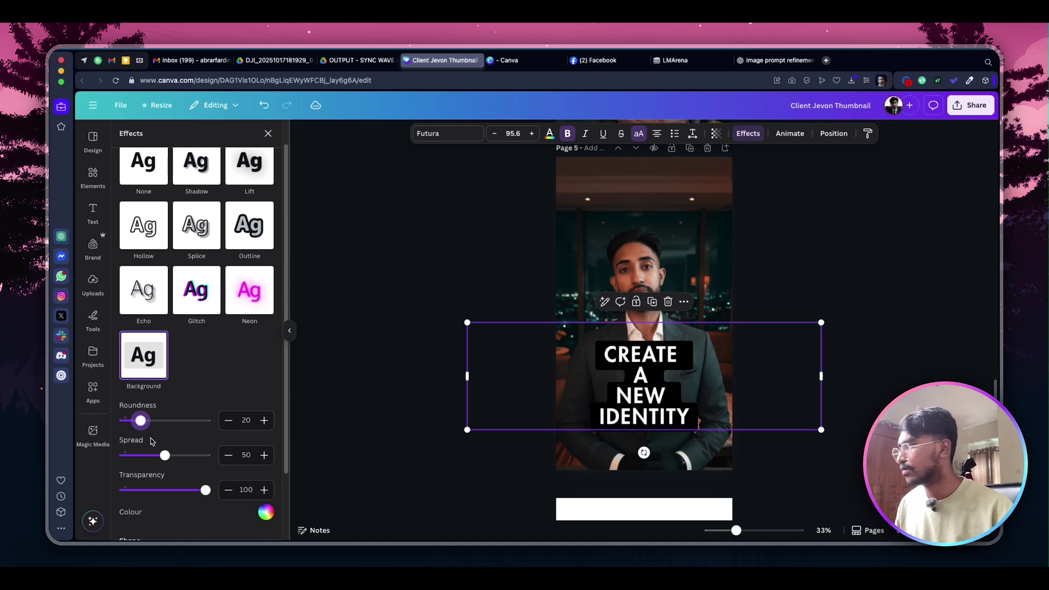
pyautogui.moveTo(168, 455); pyautogui.dragTo(137, 458)
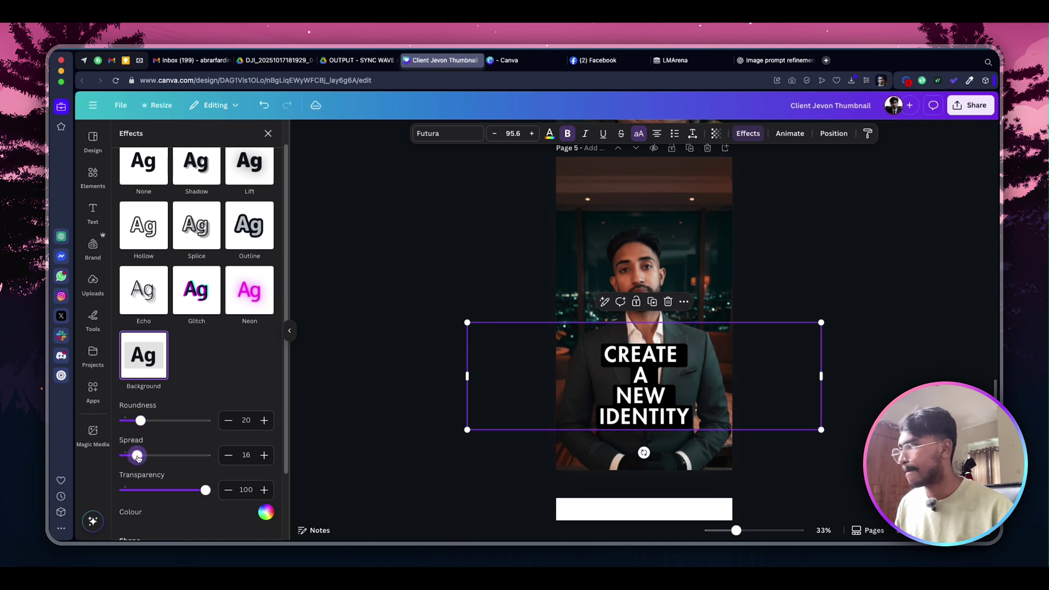
pyautogui.moveTo(206, 490); pyautogui.dragTo(150, 495)
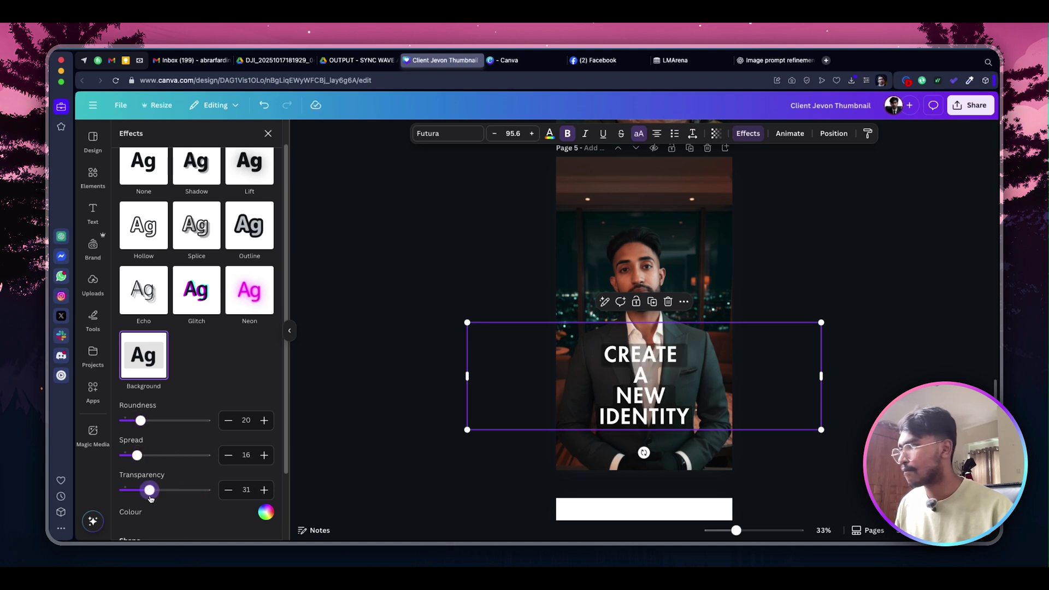
# Rejoin the title into two lines, "CREATE A NEW" and "IDENTITY", and colour the word "IDENTITY" orange.
pyautogui.doubleClick(600, 418)
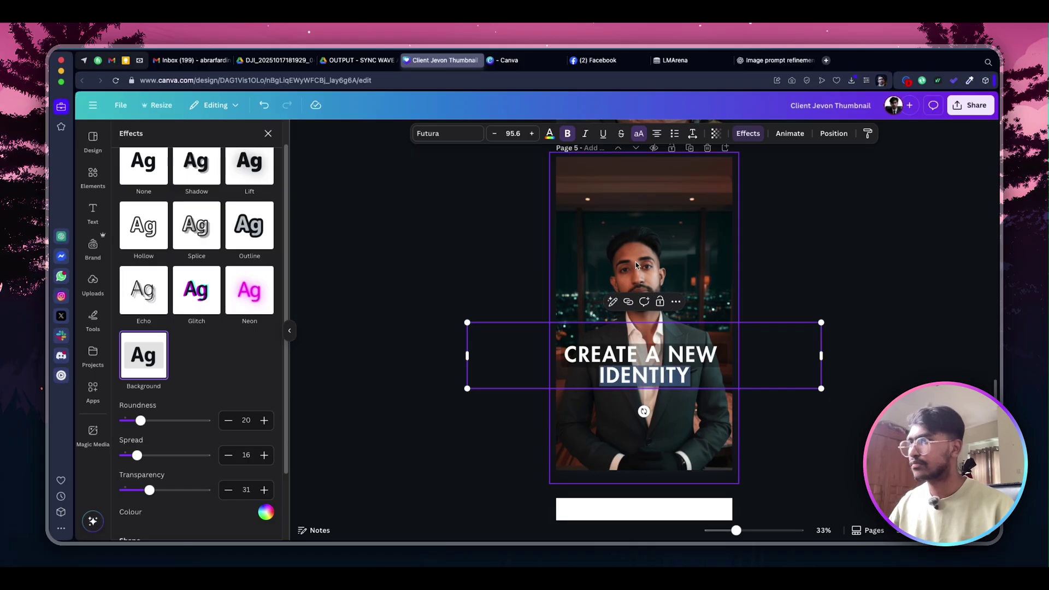
pyautogui.click(550, 133)
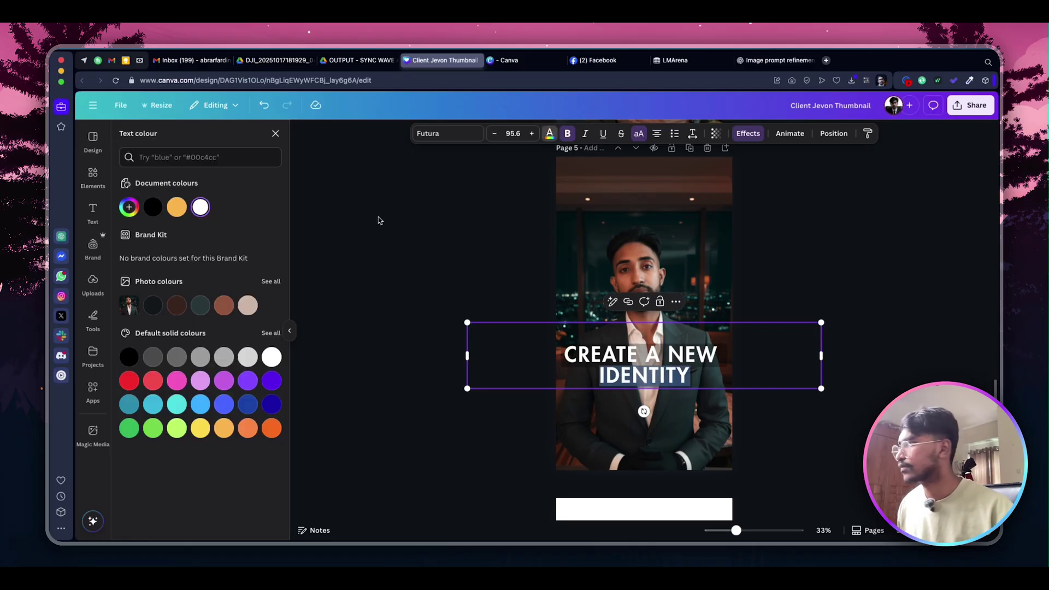
pyautogui.click(177, 207)
pyautogui.click(880, 326)
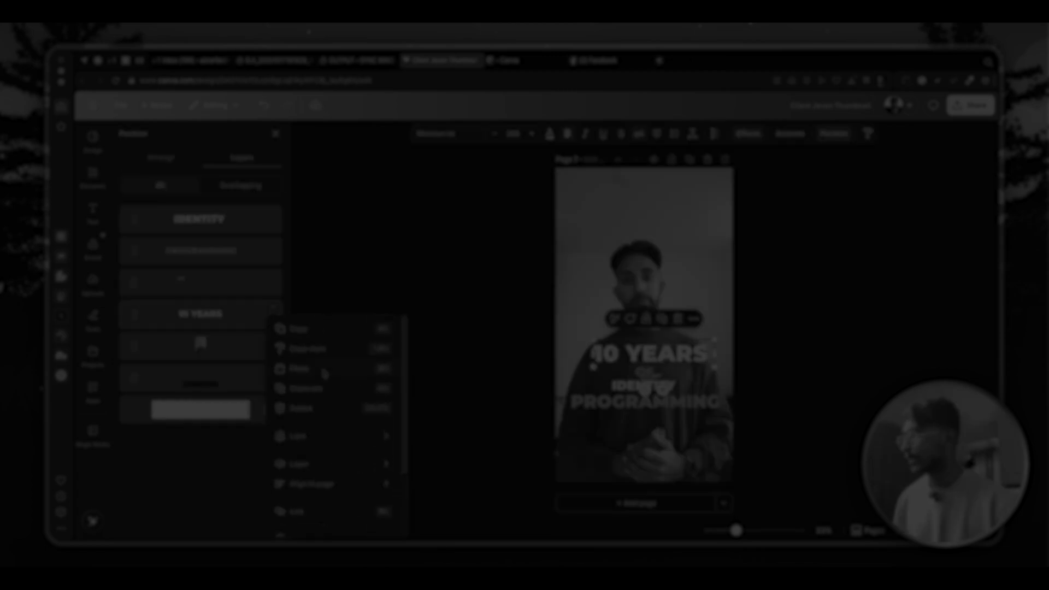
pyautogui.click(325, 374)
pyautogui.moveTo(179, 342); pyautogui.dragTo(189, 215)
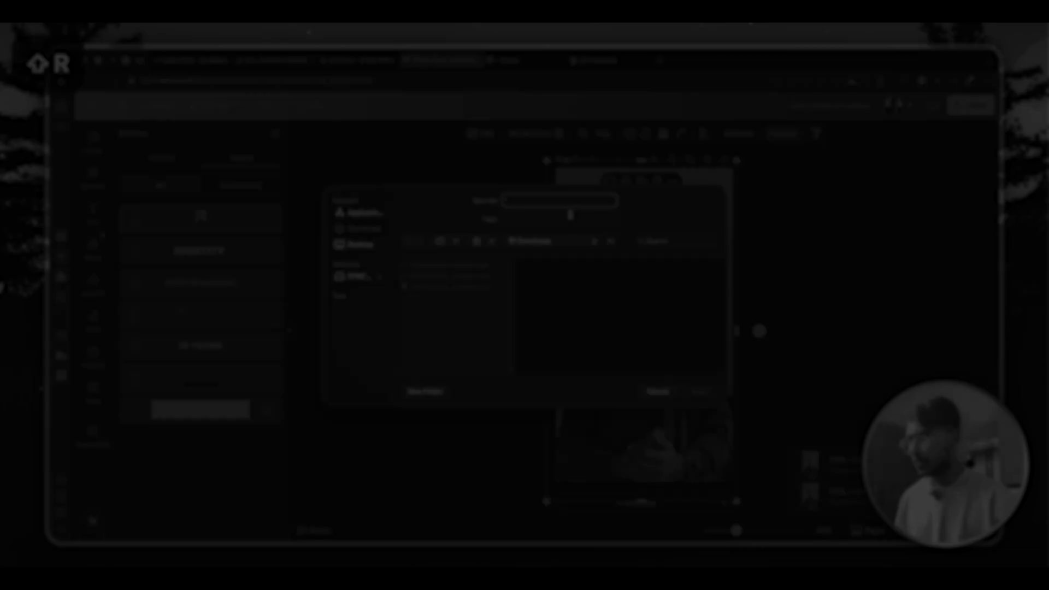
pyautogui.write('Fin')
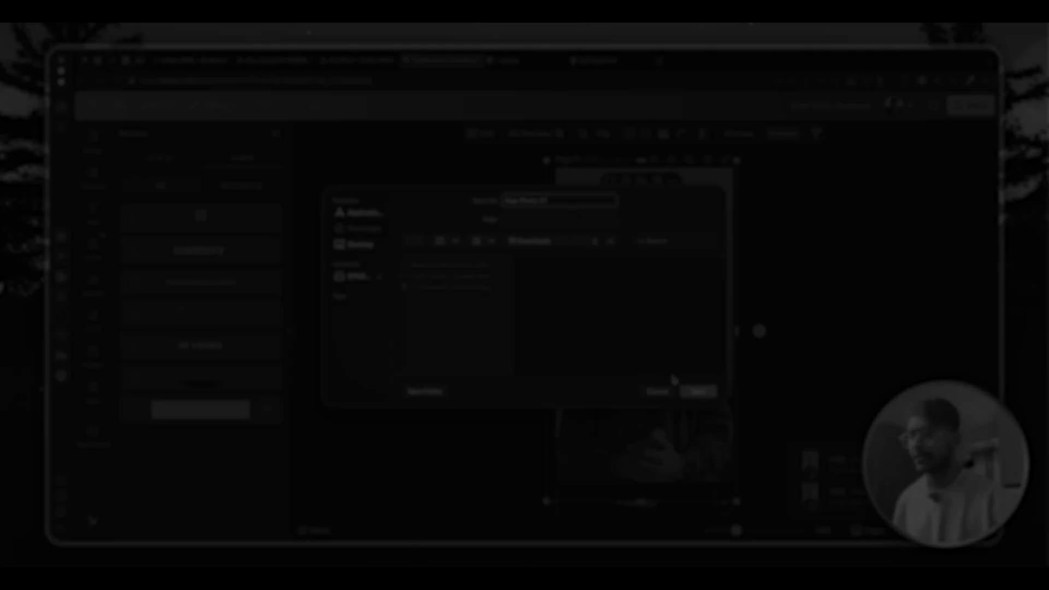
pyautogui.press('Return')
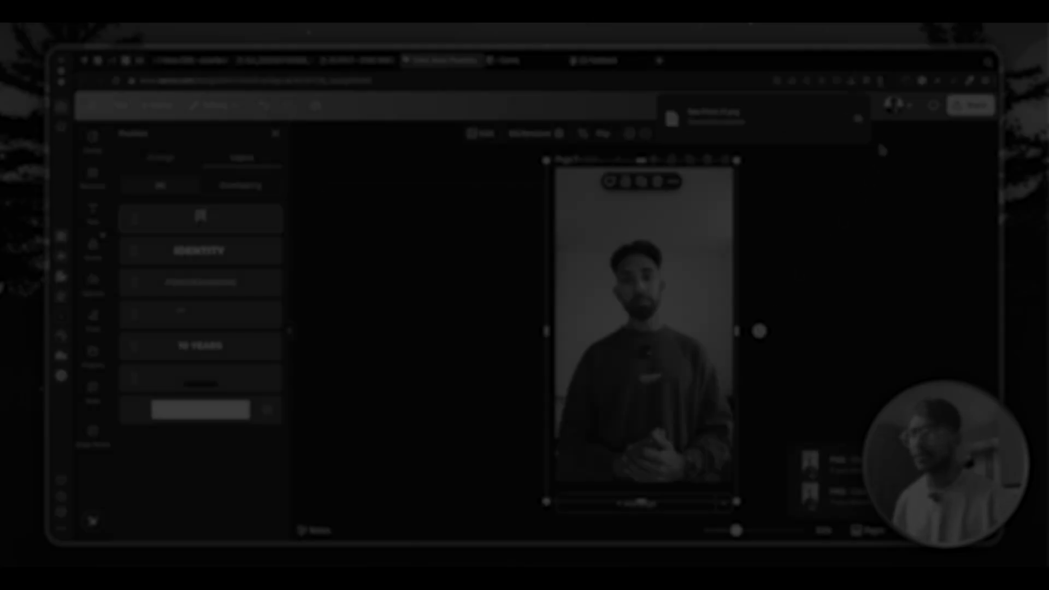
pyautogui.click(859, 122)
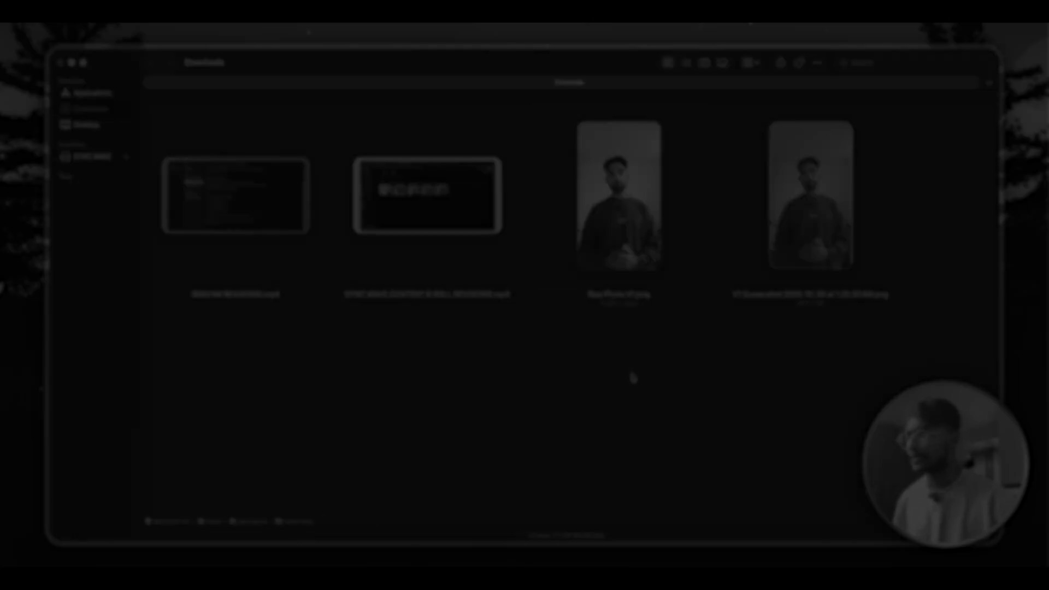